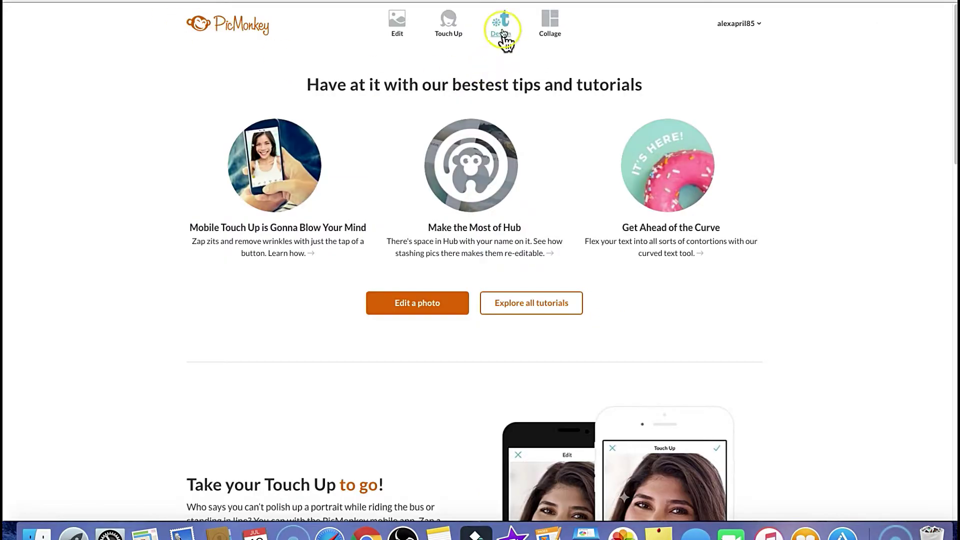
- Create a new design with a custom canvas size of 1280 × 720 pixels
mouse_move(504, 33)
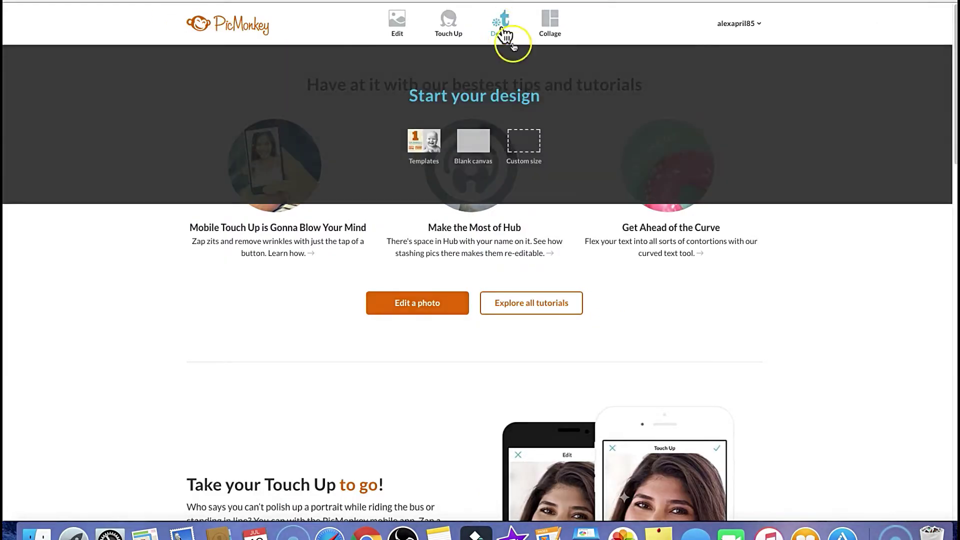
click(527, 140)
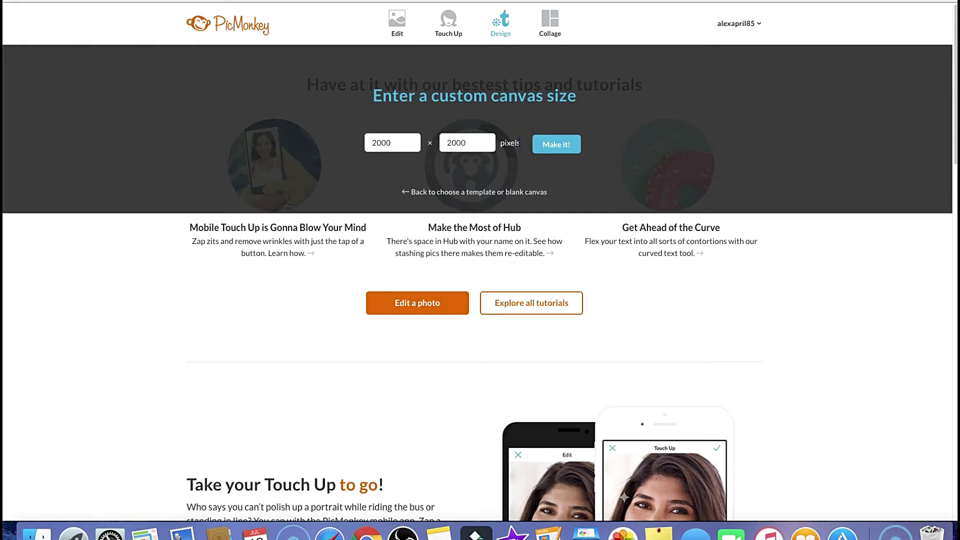
double_click(377, 143)
text(1280)
double_click(439, 145)
text(720)
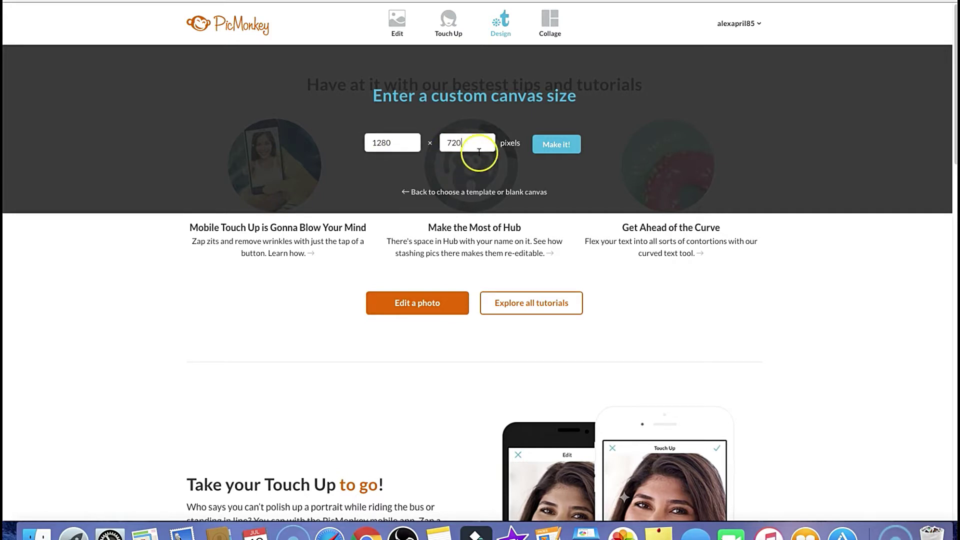
click(553, 146)
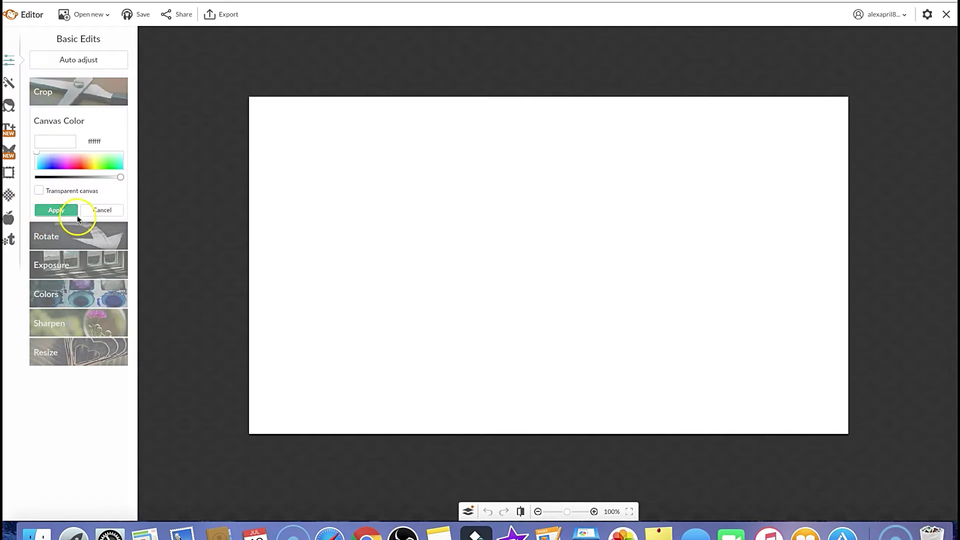
- Apply the white canvas color ffffff and open the overlays collection
click(47, 210)
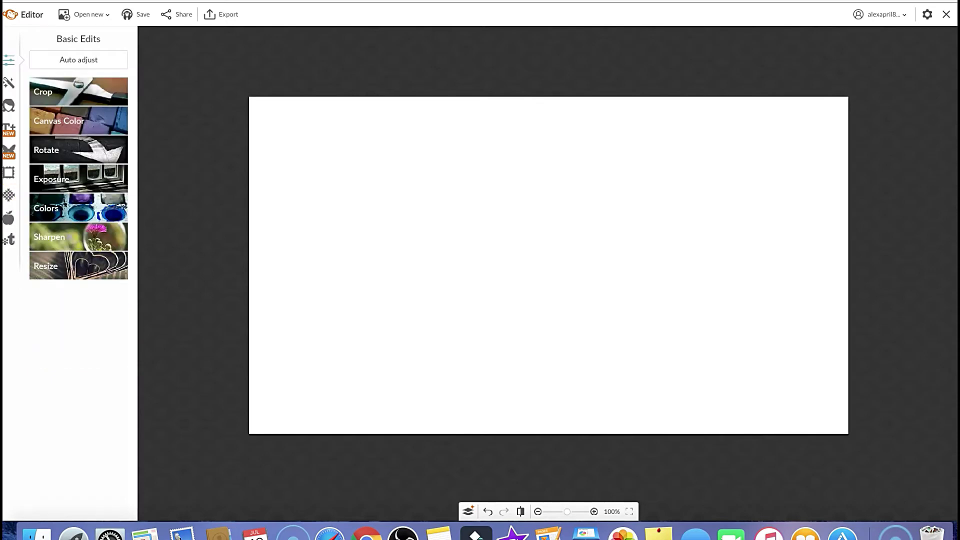
click(9, 152)
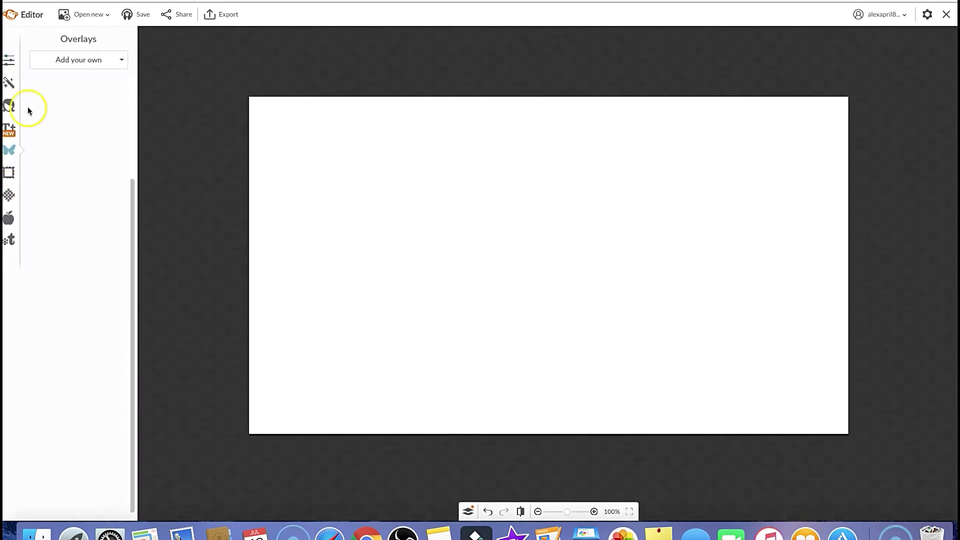
click(59, 61)
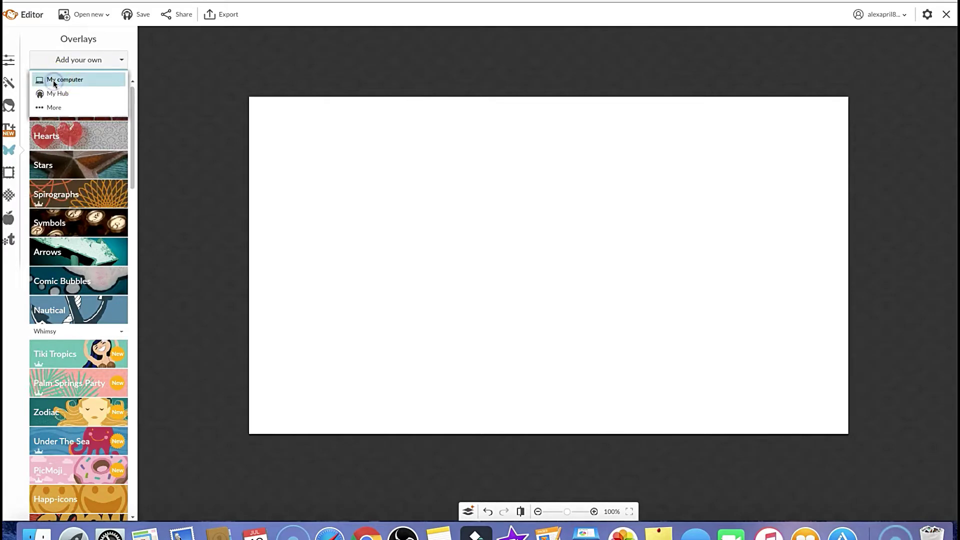
click(54, 81)
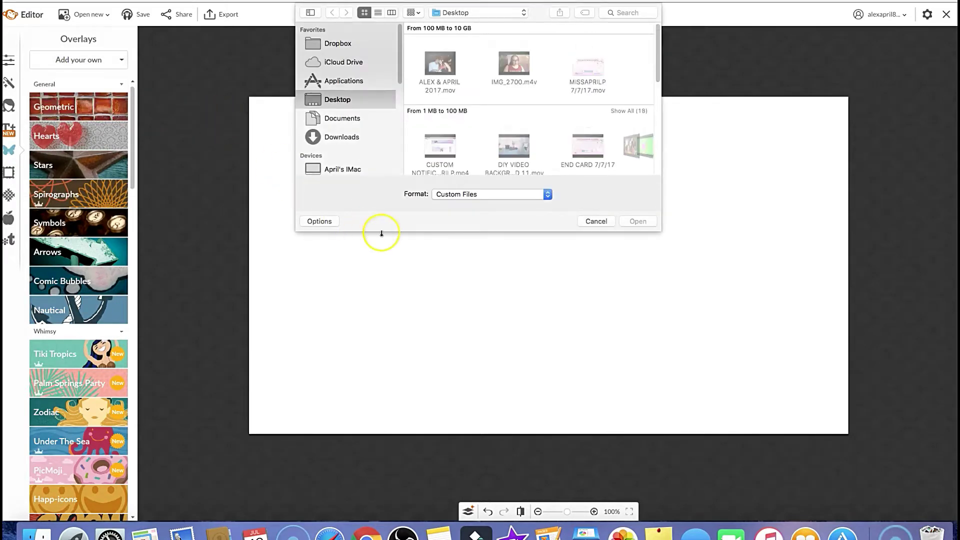
click(585, 222)
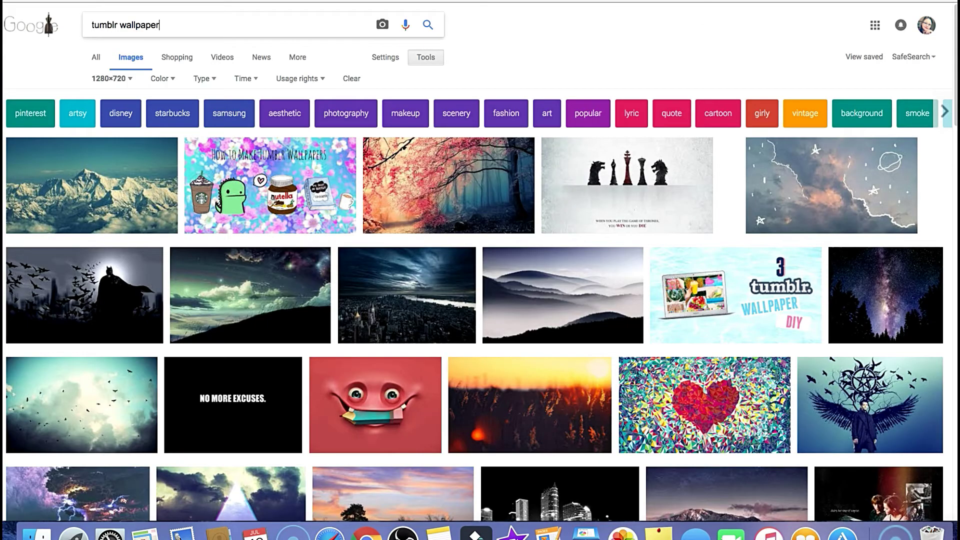
- Switch to the Google Images results for tumblr wallpaper, clear the 1280×720 filter and view the exact-size filter without setting it
scroll(314, 240, down, 3)
scroll(280, 238, up, 3)
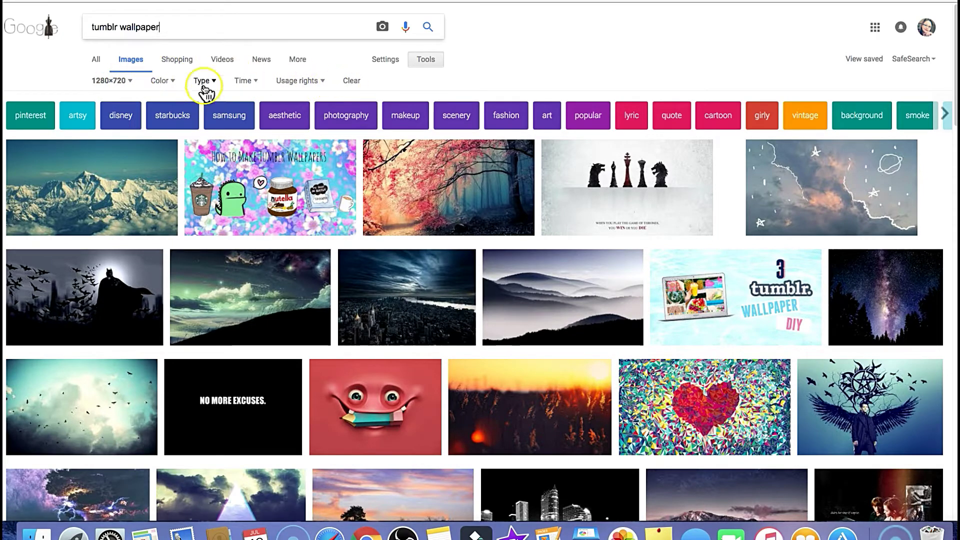
click(351, 84)
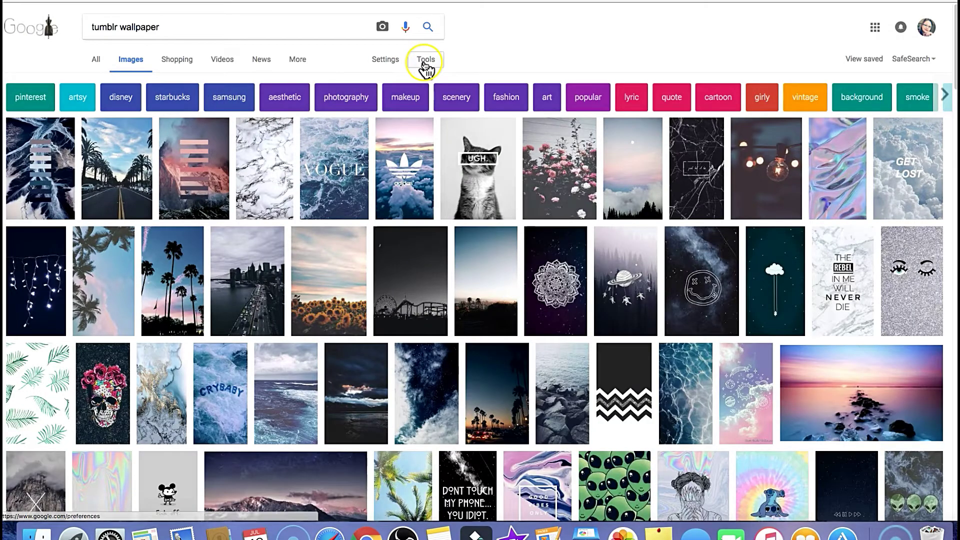
click(425, 60)
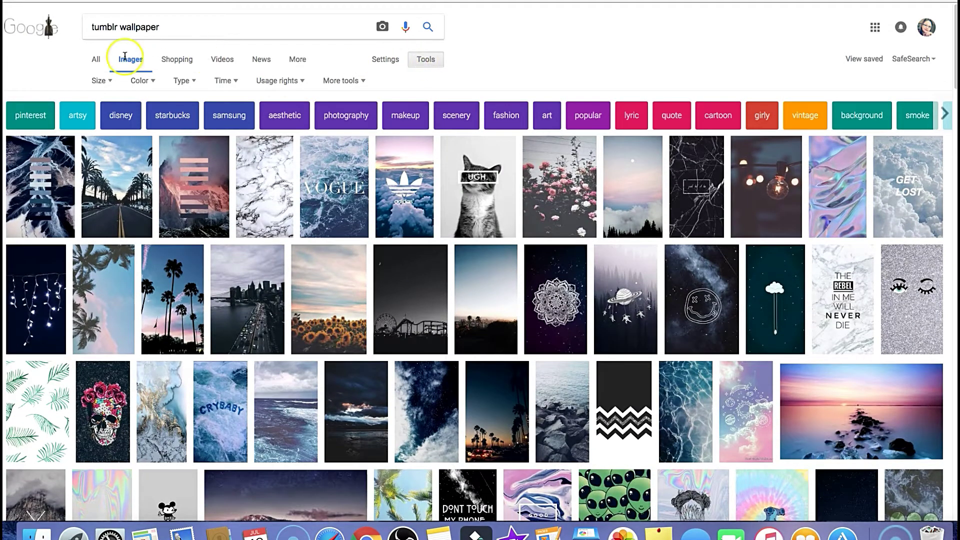
click(100, 81)
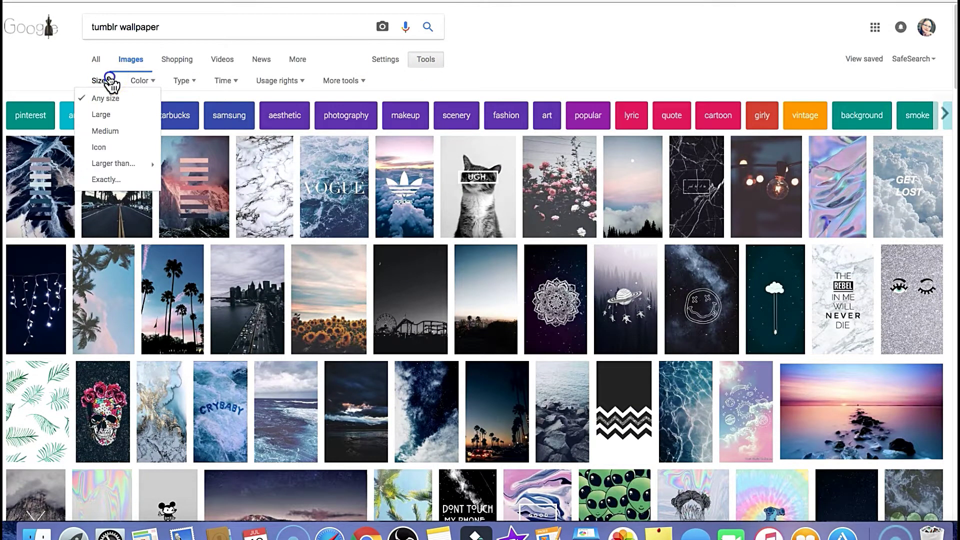
click(96, 181)
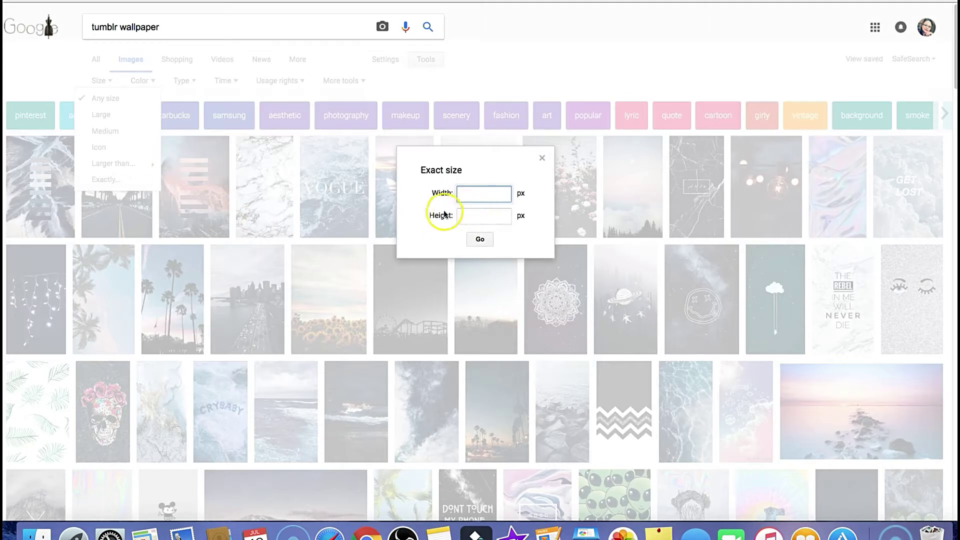
click(542, 159)
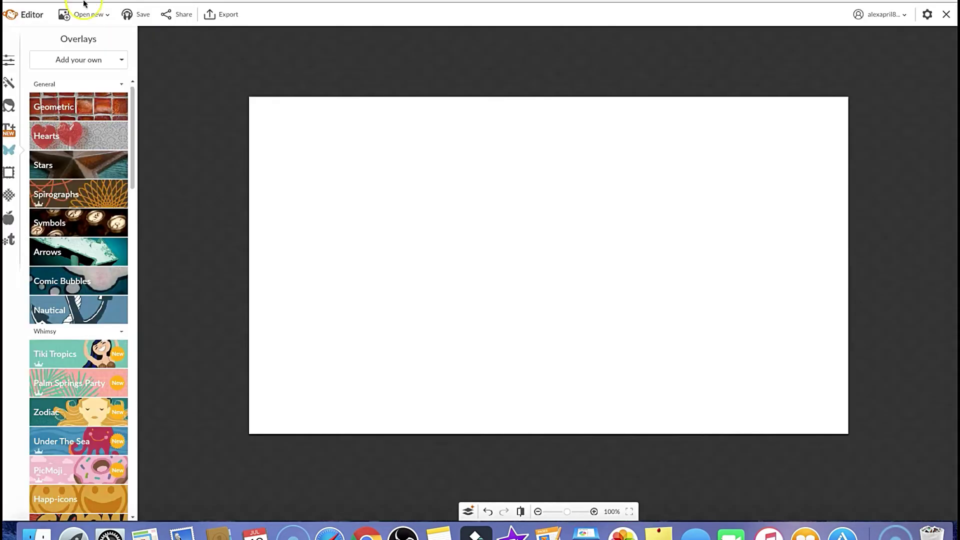
- Return to PicMonkey and add download (2).jpg from the Desktop's BACKGROUNDS folder as a custom overlay
click(78, 59)
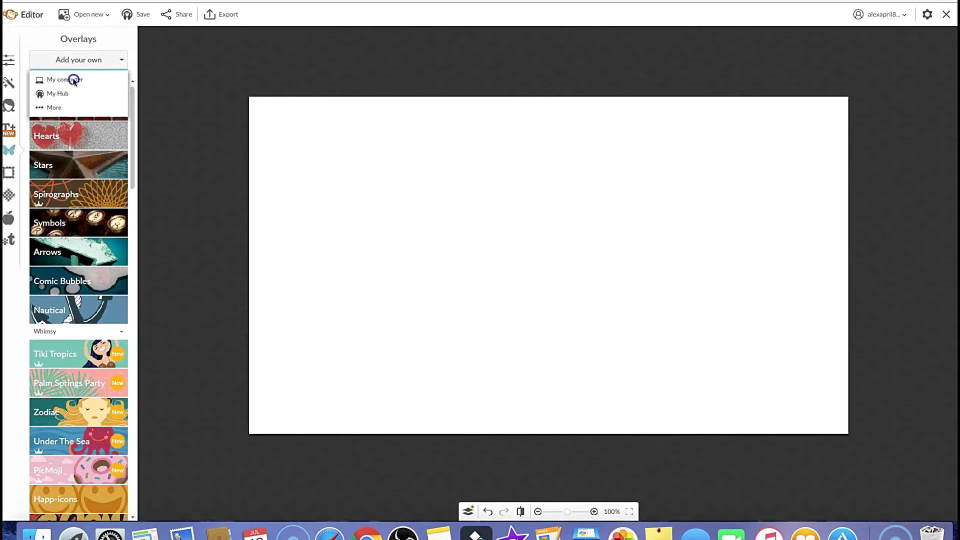
click(73, 80)
scroll(316, 172, down, 2)
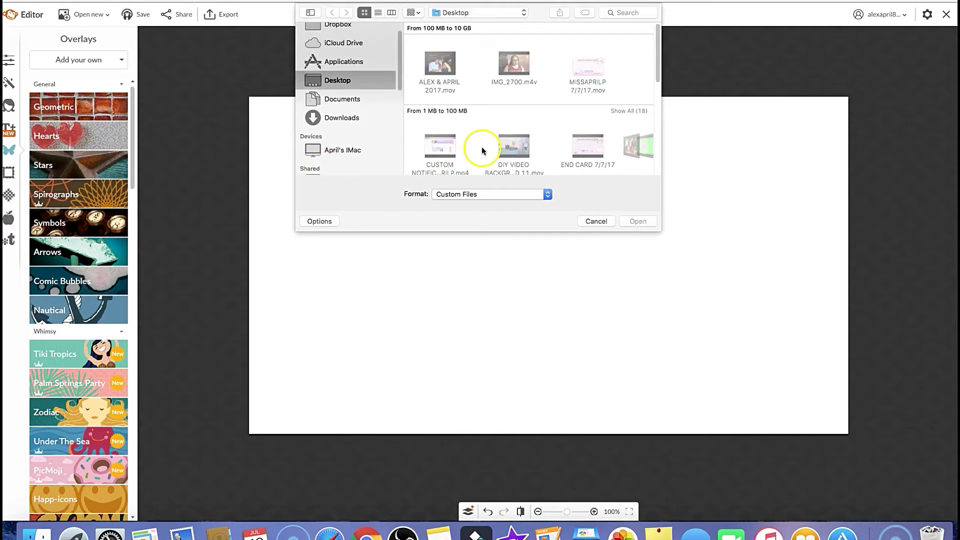
scroll(495, 145, down, 5)
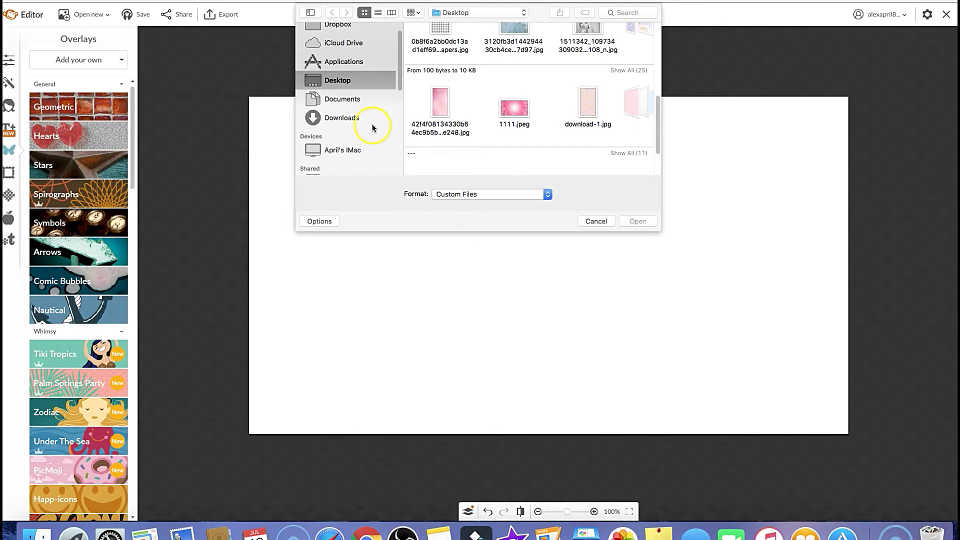
scroll(469, 157, down, 3)
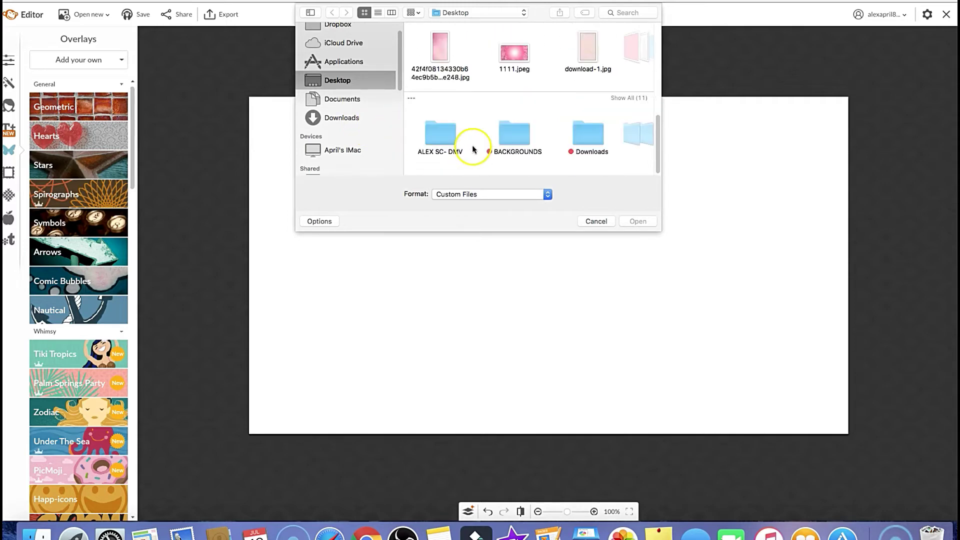
click(510, 134)
click(509, 136)
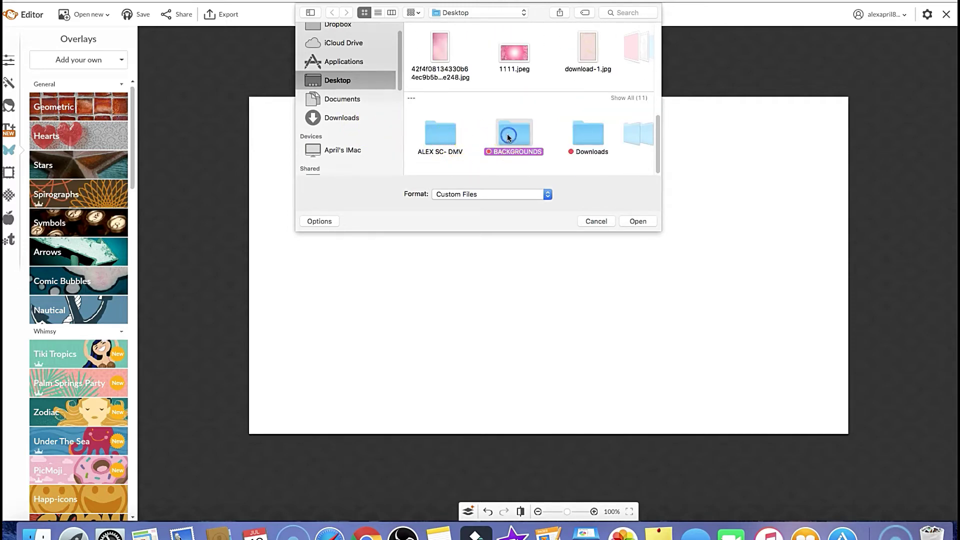
double_click(508, 137)
drag(663, 158, 959, 160)
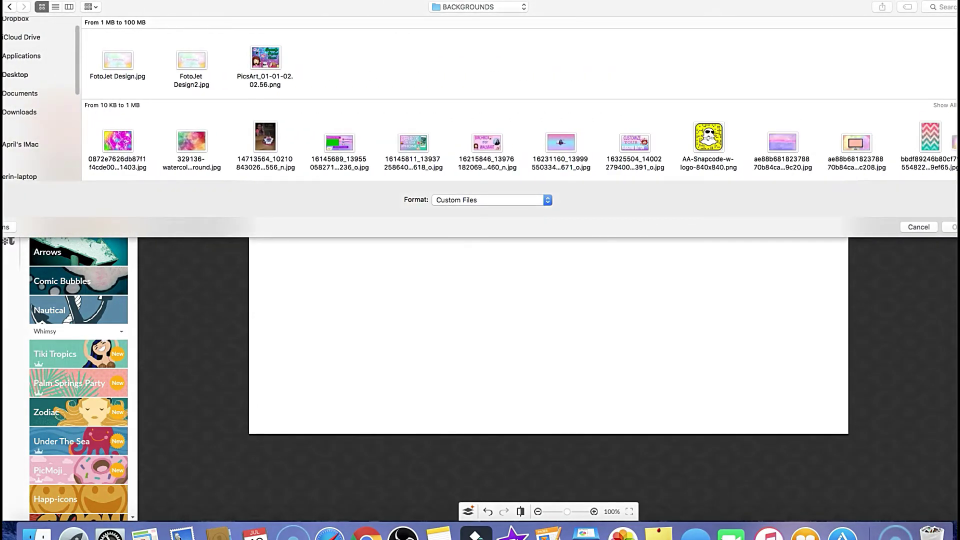
scroll(710, 127, down, 3)
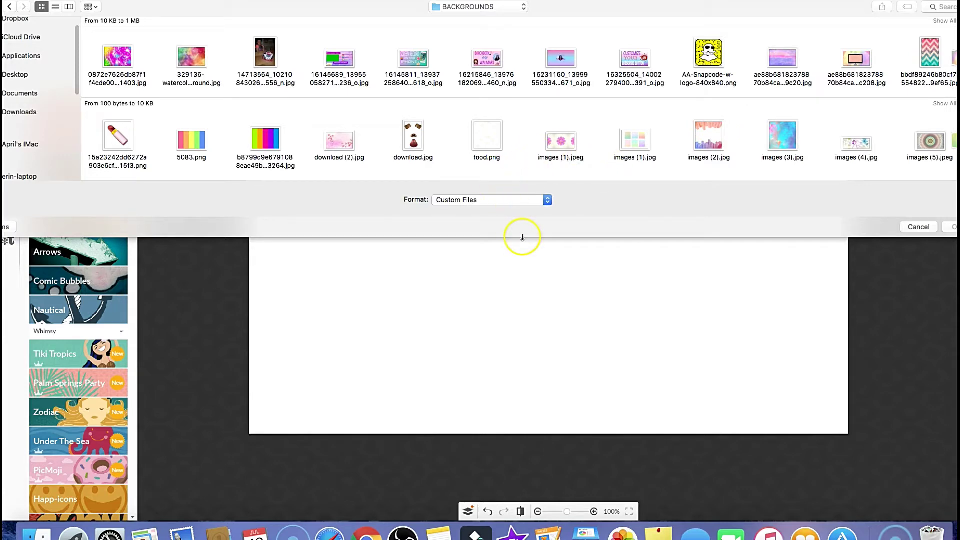
click(339, 141)
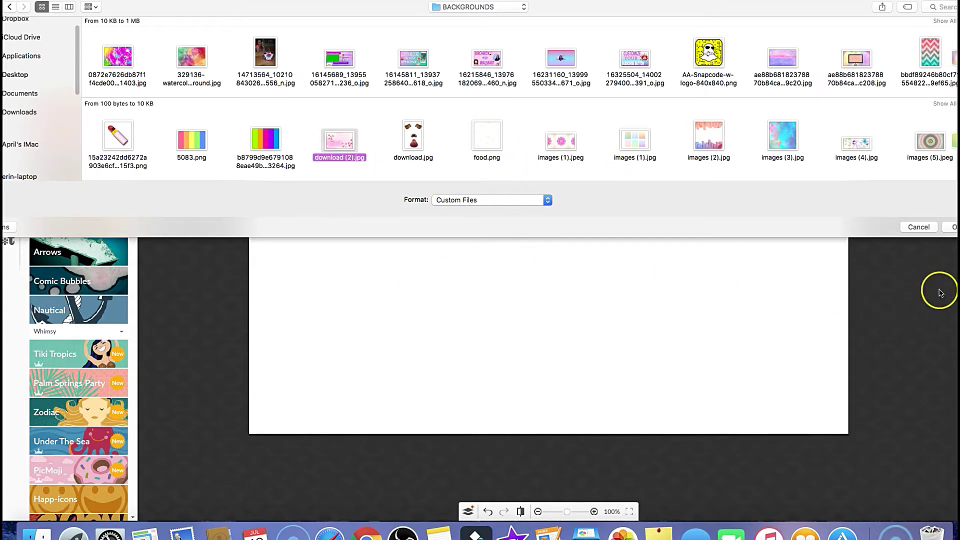
click(952, 230)
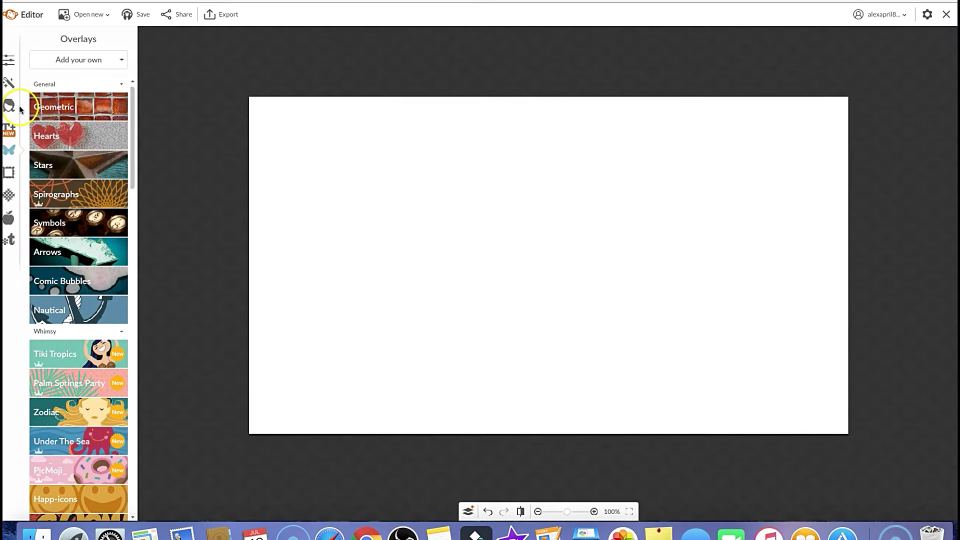
- Move the pink floral overlay to the canvas's upper-right corner and enlarge it until it extends past the opposite canvas corner
drag(553, 272, 775, 161)
drag(860, 81, 141, 76)
drag(748, 167, 757, 152)
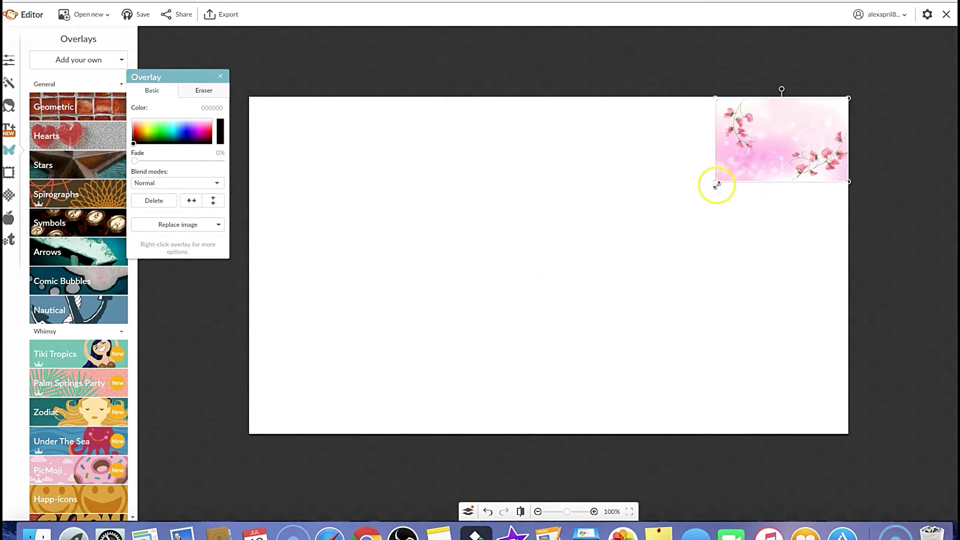
drag(716, 183, 230, 482)
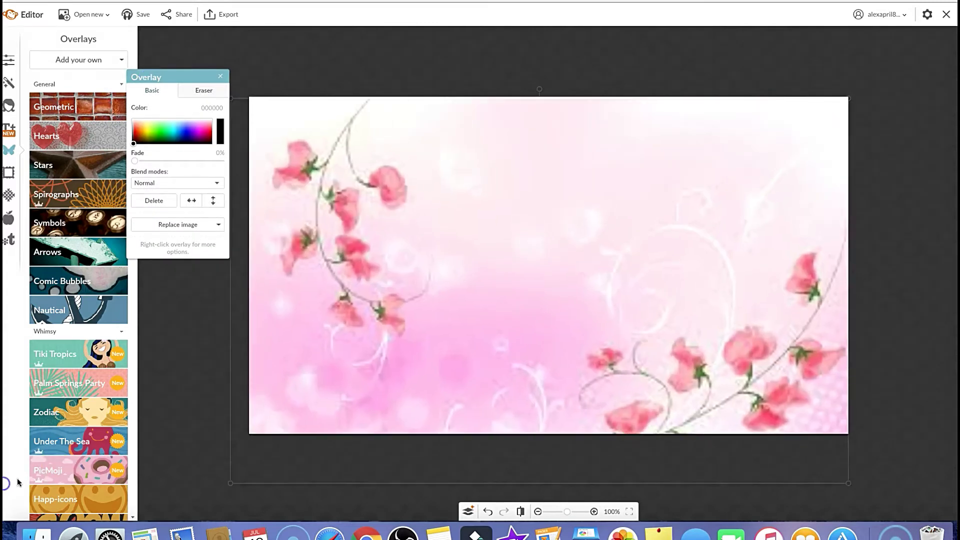
- Reposition and resize the floral overlay so it slightly overhangs the canvas on all sides as a full background
drag(319, 415, 332, 381)
drag(529, 64, 533, 79)
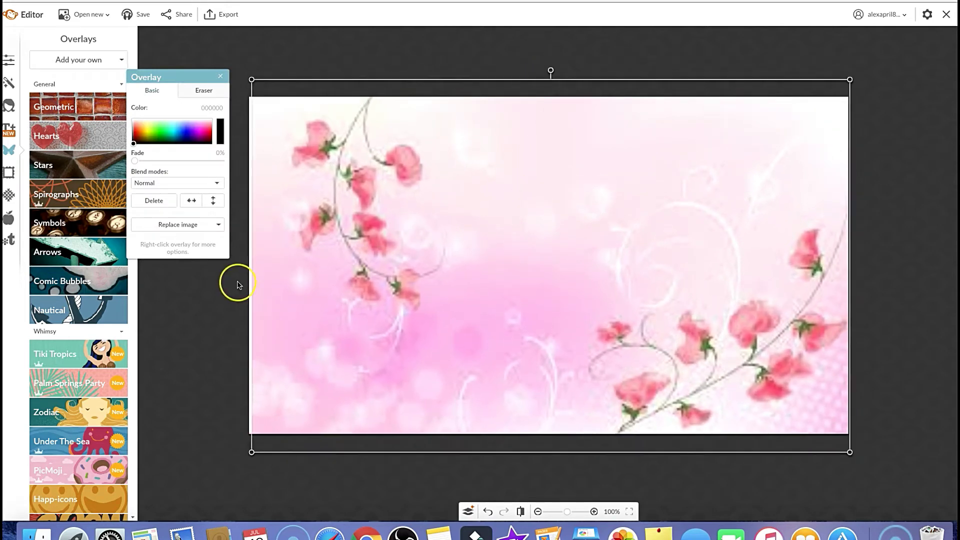
drag(253, 283, 243, 283)
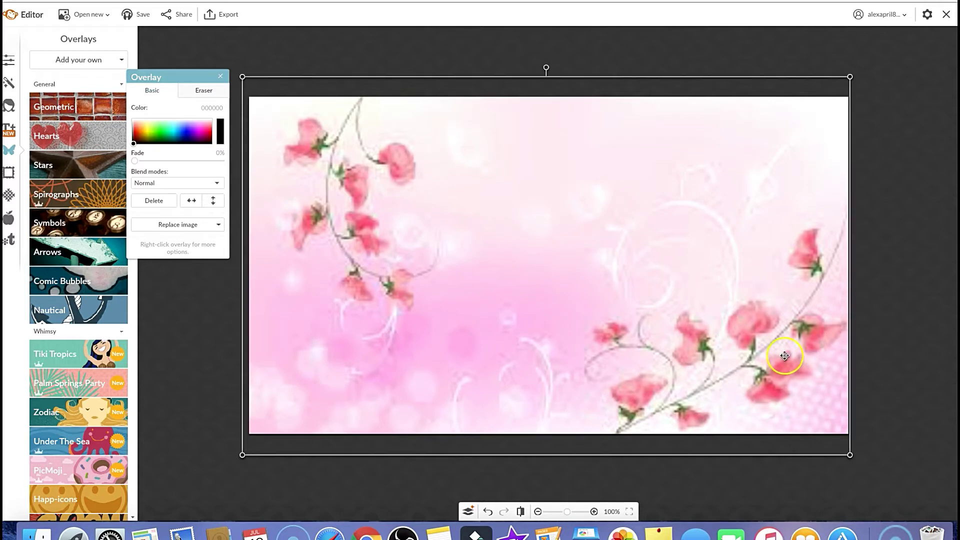
drag(846, 313, 850, 312)
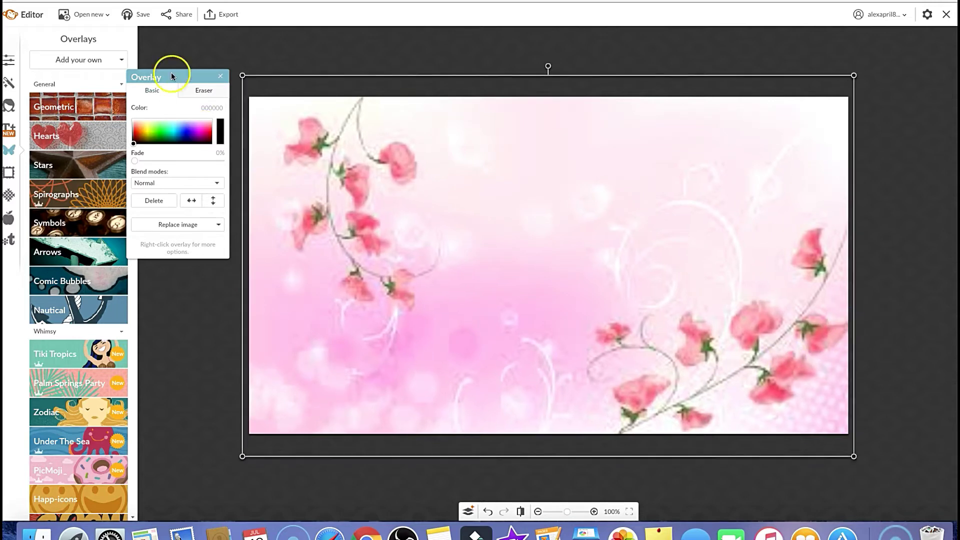
- Add IMG_2725.jpg from the Desktop folder as a custom overlay on the floral background
drag(172, 78, 192, 62)
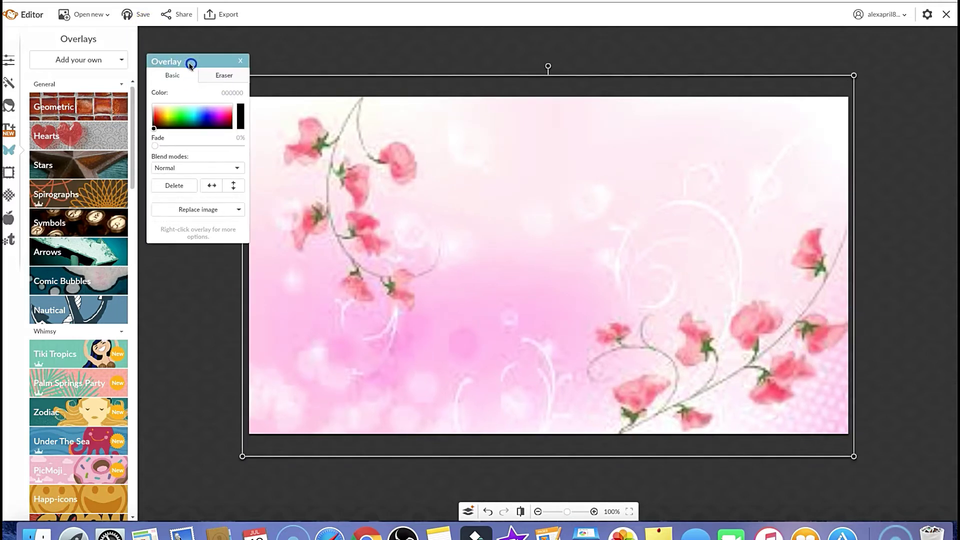
click(55, 59)
click(63, 80)
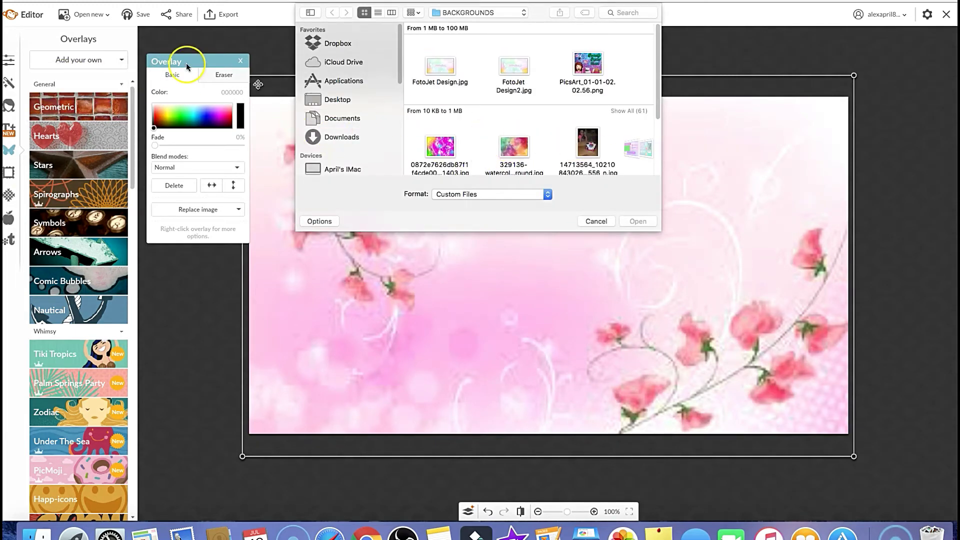
click(330, 103)
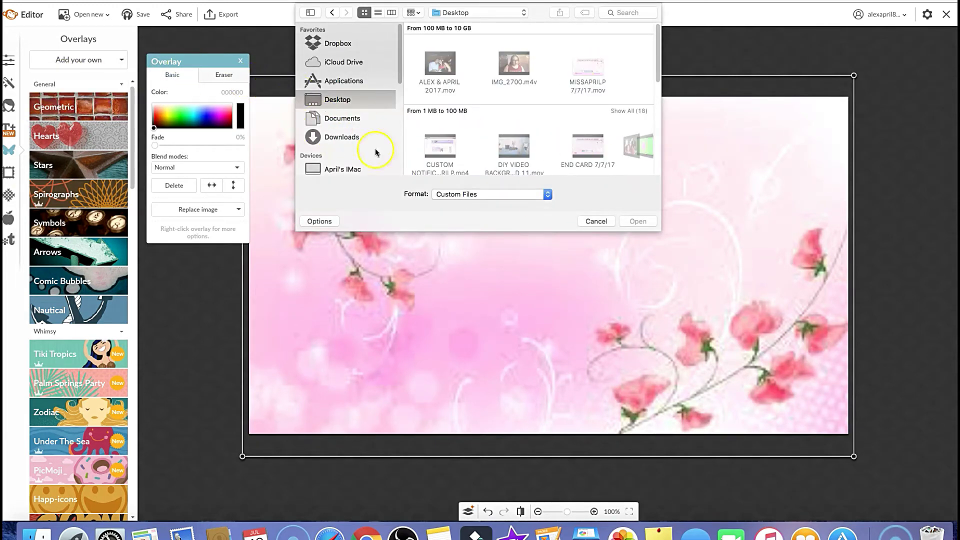
double_click(662, 160)
scroll(700, 161, down, 5)
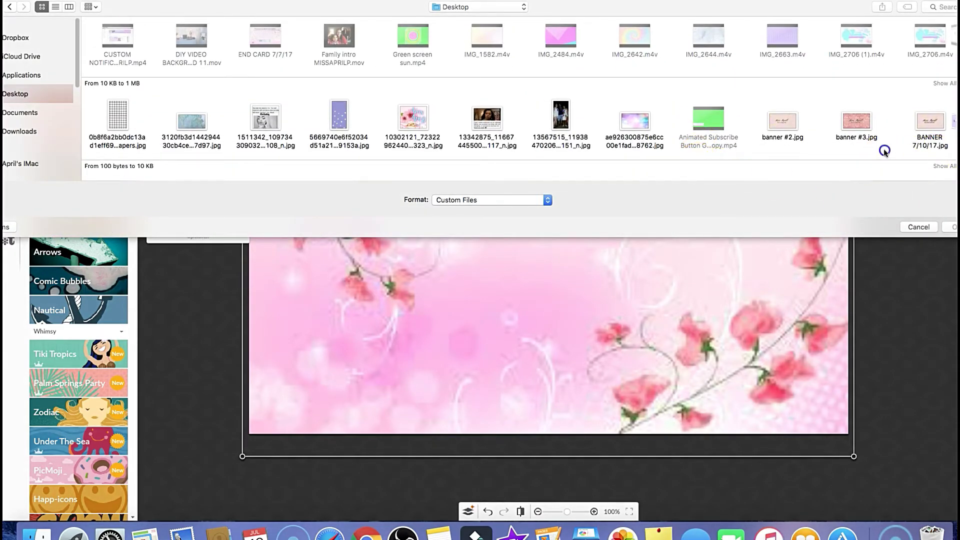
click(905, 149)
scroll(523, 125, right, 10)
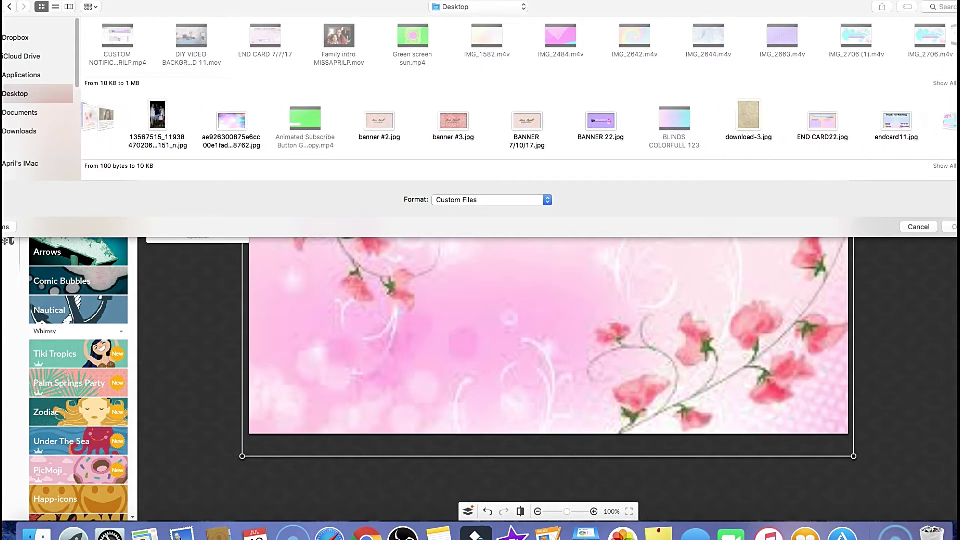
scroll(637, 116, right, 15)
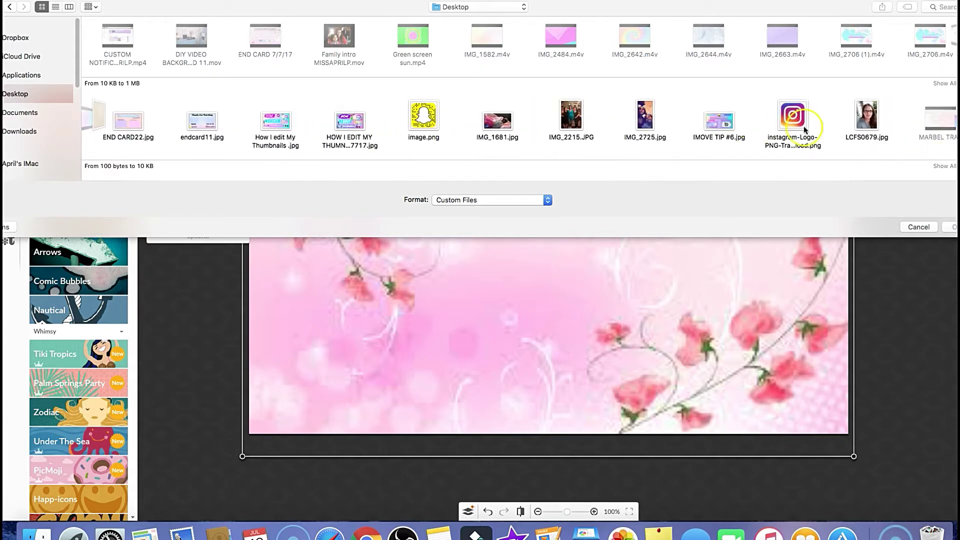
click(636, 116)
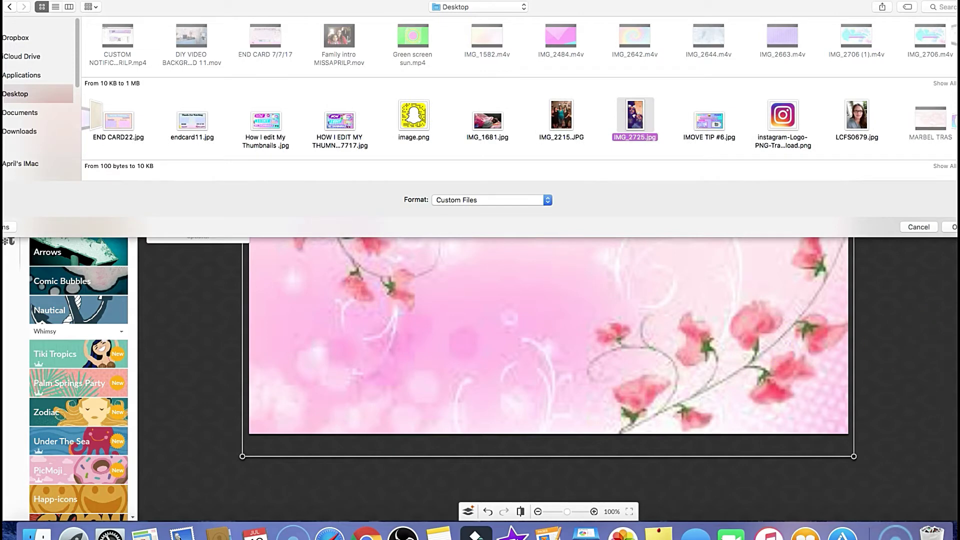
key(Return)
click(47, 52)
- Set the overlay's eraser size to 48 and roughly erase the photo's background above and beside the two people
click(220, 75)
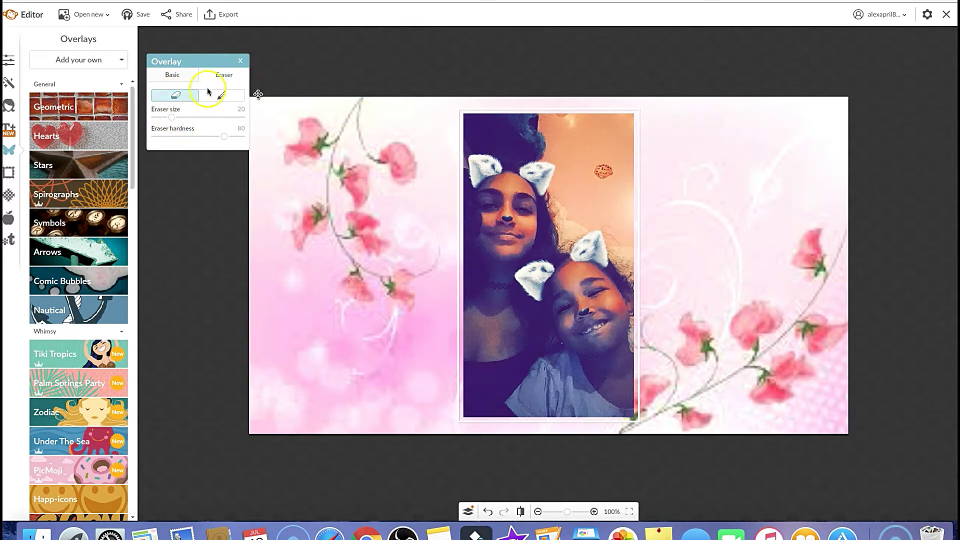
click(172, 76)
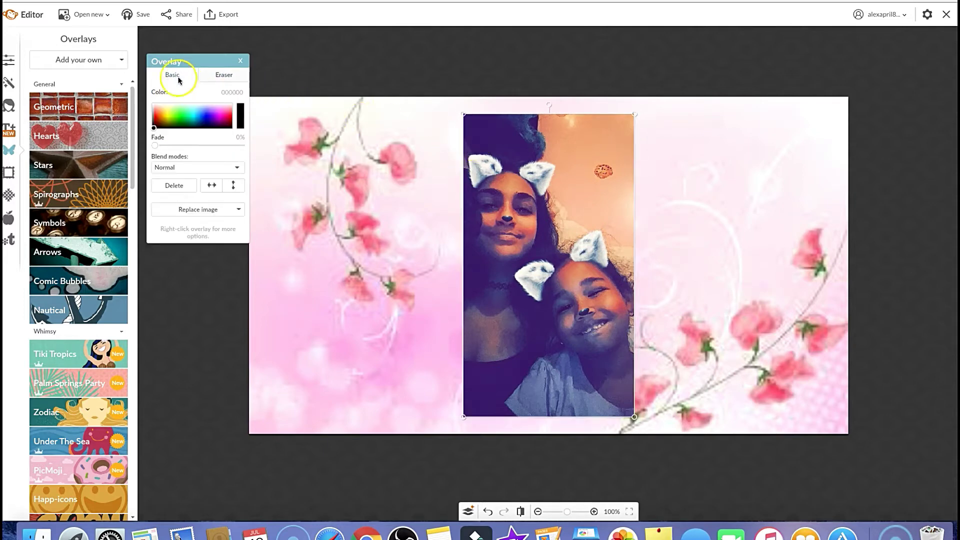
click(209, 76)
mouse_move(190, 119)
mouse_down()
mouse_move(242, 124)
mouse_move(166, 120)
mouse_up()
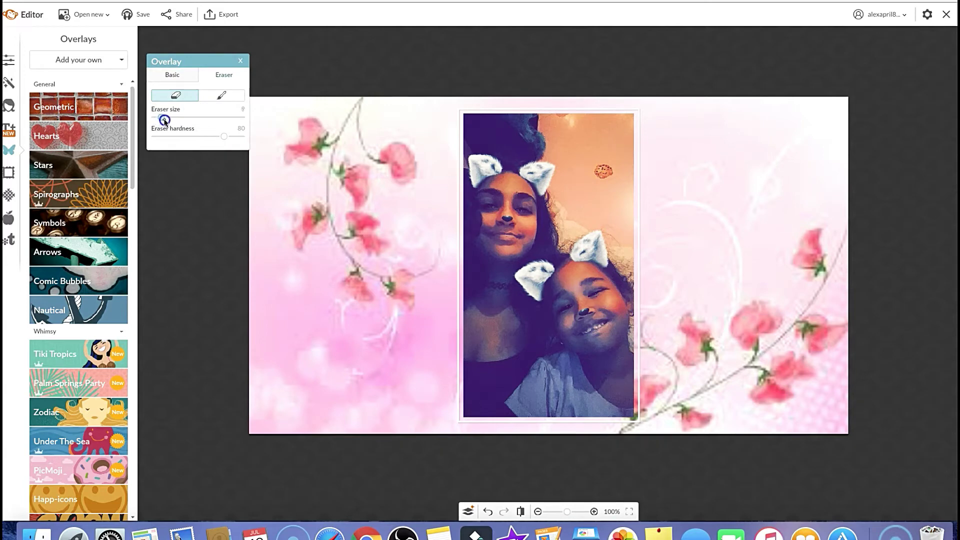
drag(185, 123, 197, 120)
mouse_move(482, 125)
mouse_down()
mouse_move(645, 130)
mouse_move(529, 132)
mouse_move(518, 145)
mouse_move(498, 134)
mouse_move(460, 139)
mouse_move(505, 127)
mouse_move(624, 163)
mouse_move(646, 155)
mouse_move(621, 155)
mouse_move(573, 222)
mouse_move(569, 157)
mouse_up()
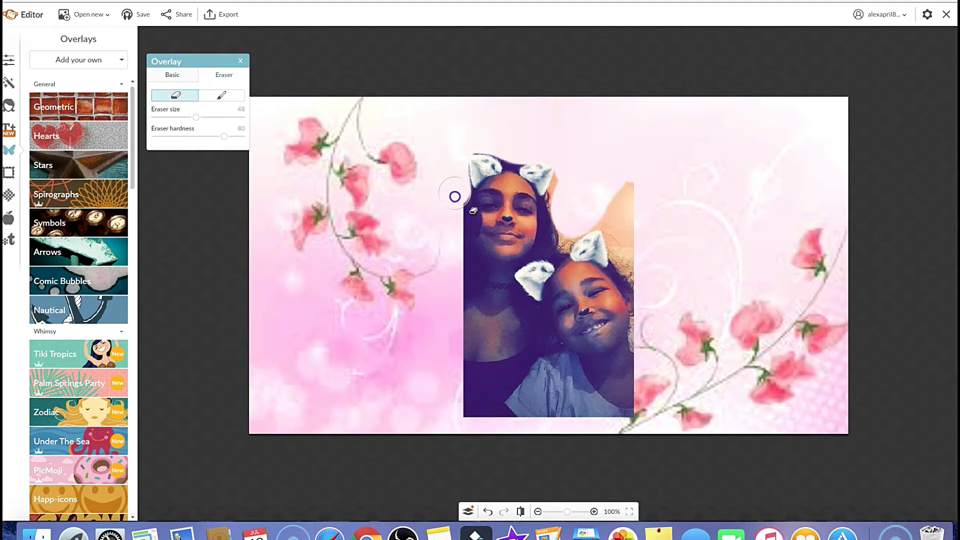
click(450, 212)
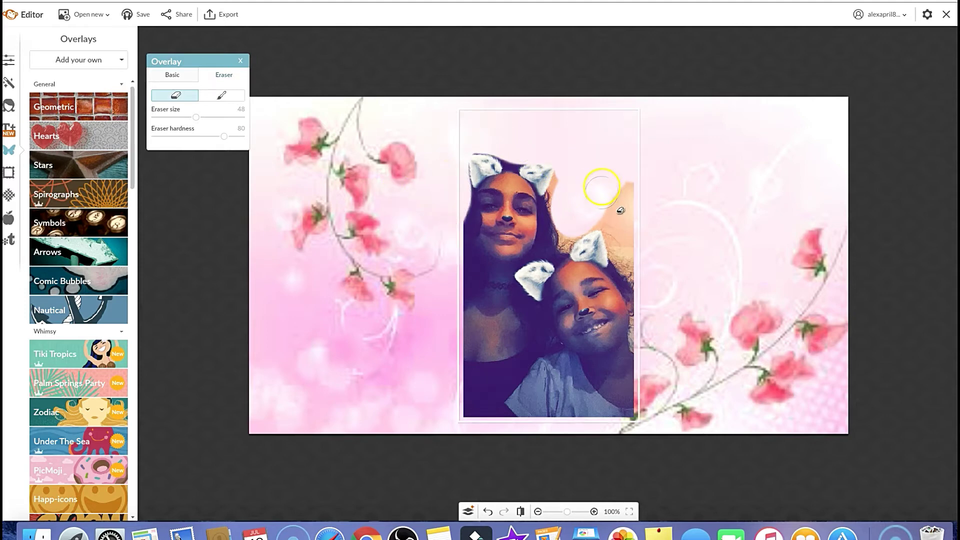
mouse_move(624, 180)
mouse_down()
mouse_move(615, 210)
mouse_move(638, 268)
mouse_up()
- Reduce the eraser size to 15 and erase the leftover background close to the two people's hair and ears
click(126, 133)
drag(196, 117, 170, 119)
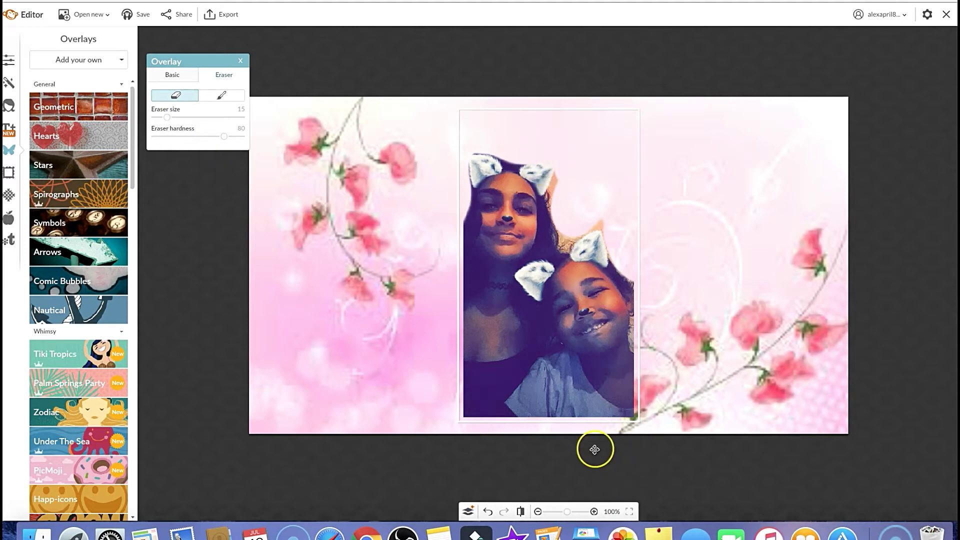
click(594, 511)
click(594, 512)
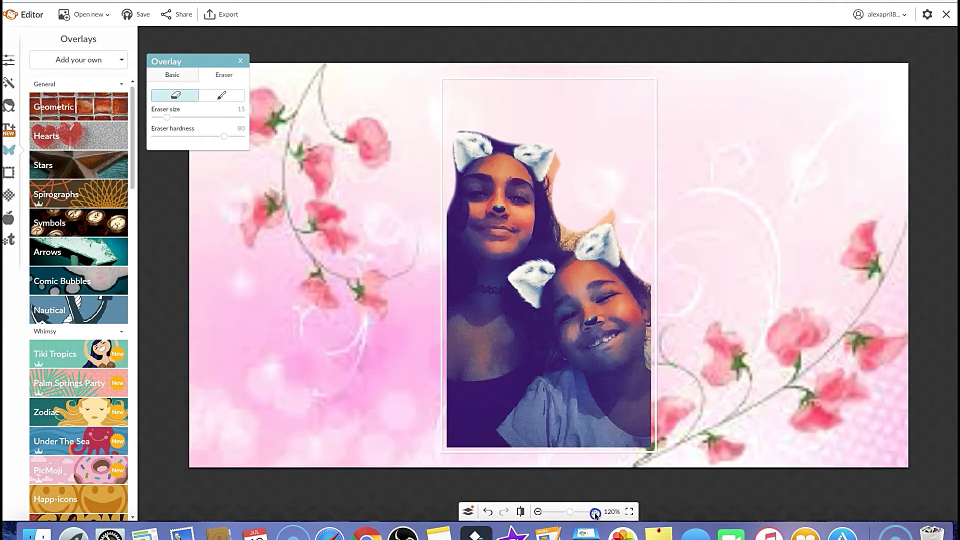
click(594, 512)
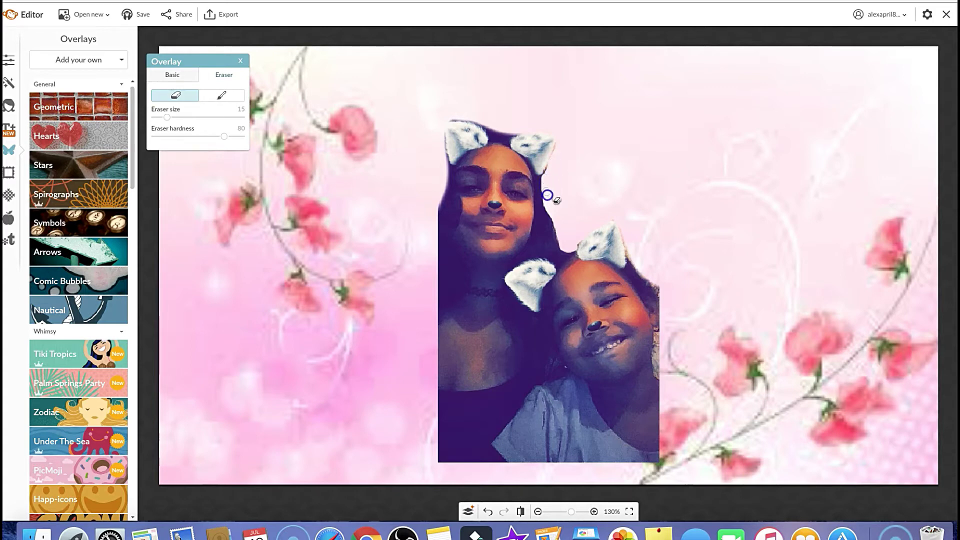
click(693, 261)
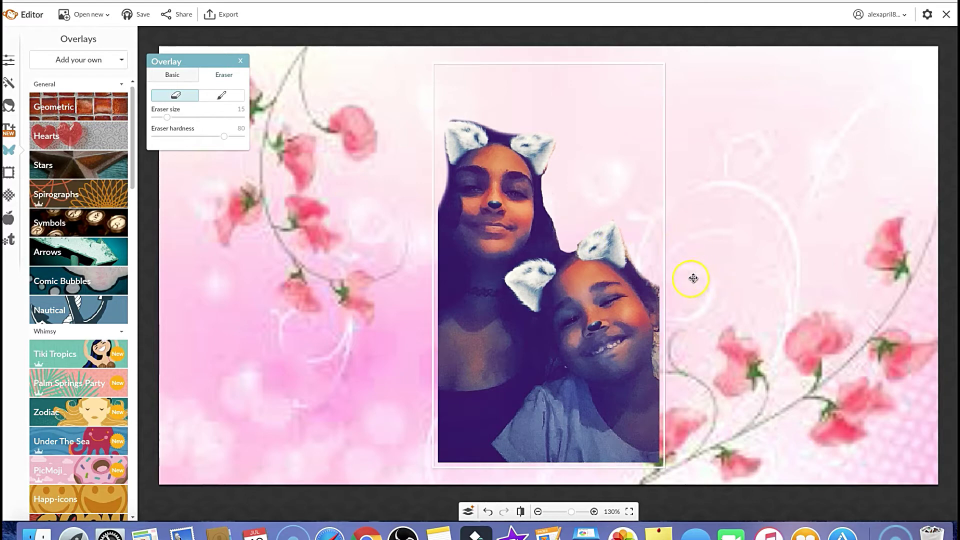
drag(667, 283, 660, 287)
click(628, 257)
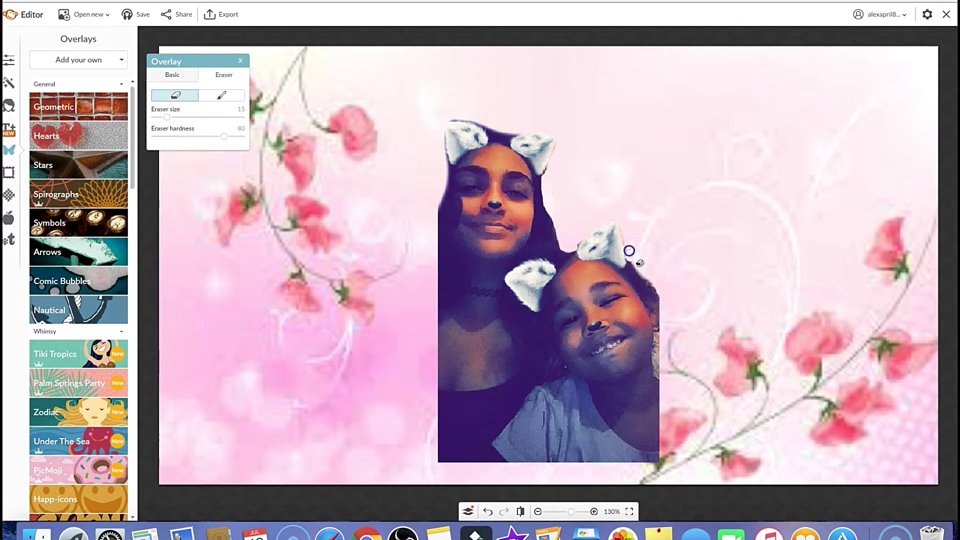
- Refine the cutout's edges around both pairs of cat ears, between the taller person's ears and along the smaller person's hair
mouse_move(618, 220)
mouse_down()
mouse_move(553, 158)
mouse_move(508, 130)
mouse_move(450, 116)
mouse_up()
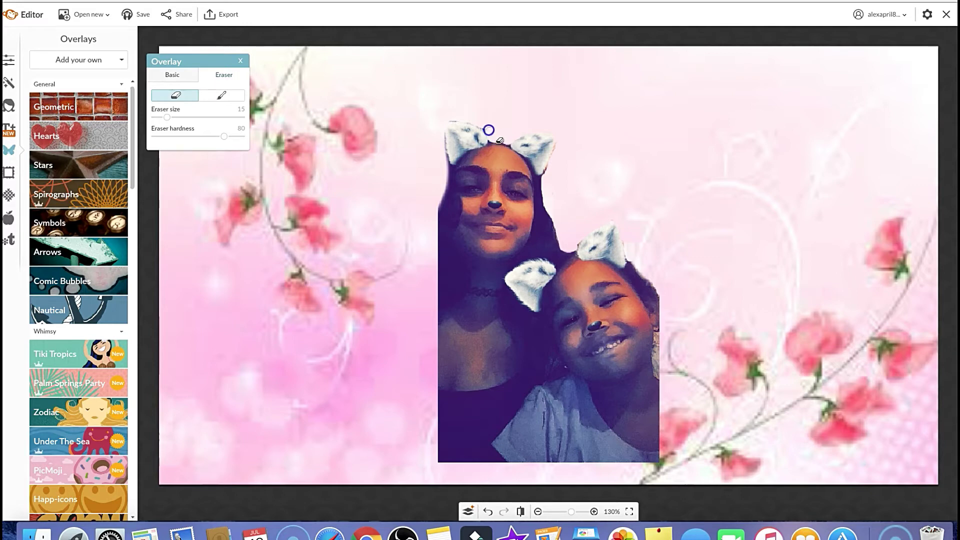
mouse_move(477, 121)
mouse_down()
mouse_move(439, 129)
mouse_move(439, 160)
mouse_move(536, 193)
mouse_move(552, 182)
mouse_move(549, 169)
mouse_up()
drag(559, 138, 559, 136)
mouse_move(563, 205)
mouse_down()
mouse_move(602, 252)
mouse_move(627, 247)
mouse_move(625, 234)
mouse_up()
mouse_move(663, 289)
mouse_down()
mouse_move(634, 332)
mouse_move(638, 446)
mouse_move(469, 454)
mouse_move(108, 102)
mouse_up()
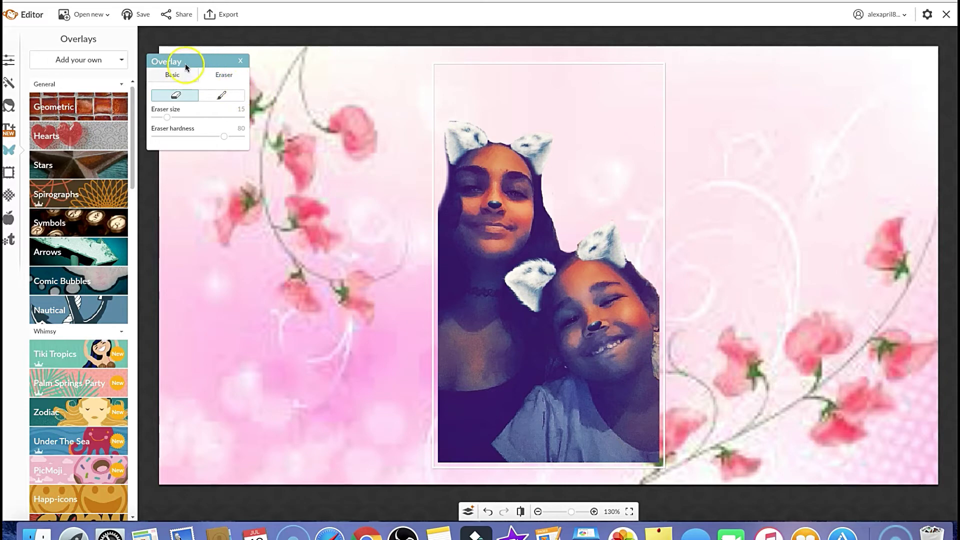
- Stop erasing and move the cut-out photo overlay farther right on the floral background
click(170, 74)
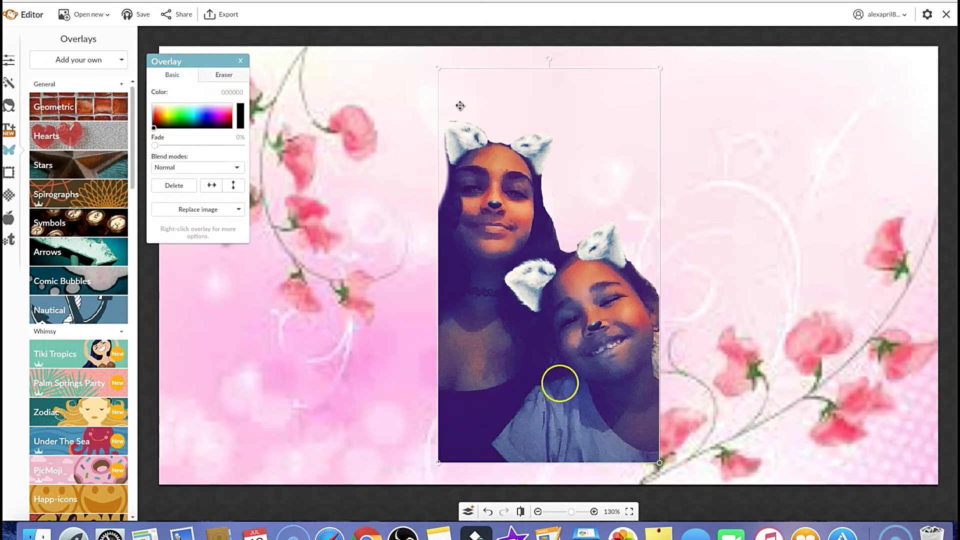
click(538, 512)
click(538, 512)
drag(507, 328, 625, 326)
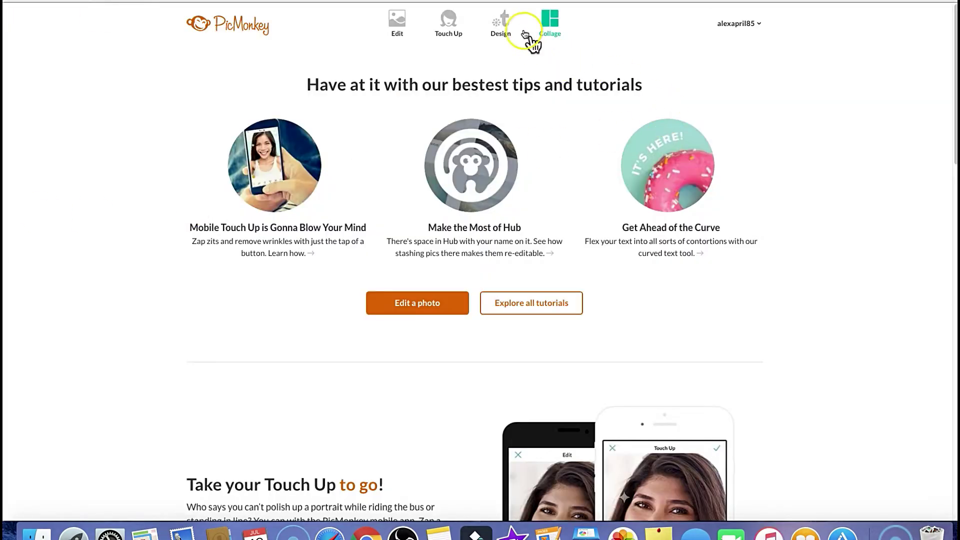
- Create a new custom design canvas of 1280 × 720 pixels and make the canvas transparent
mouse_move(508, 33)
click(524, 141)
click(399, 140)
drag(399, 140, 345, 145)
text(1280)
drag(461, 145, 439, 145)
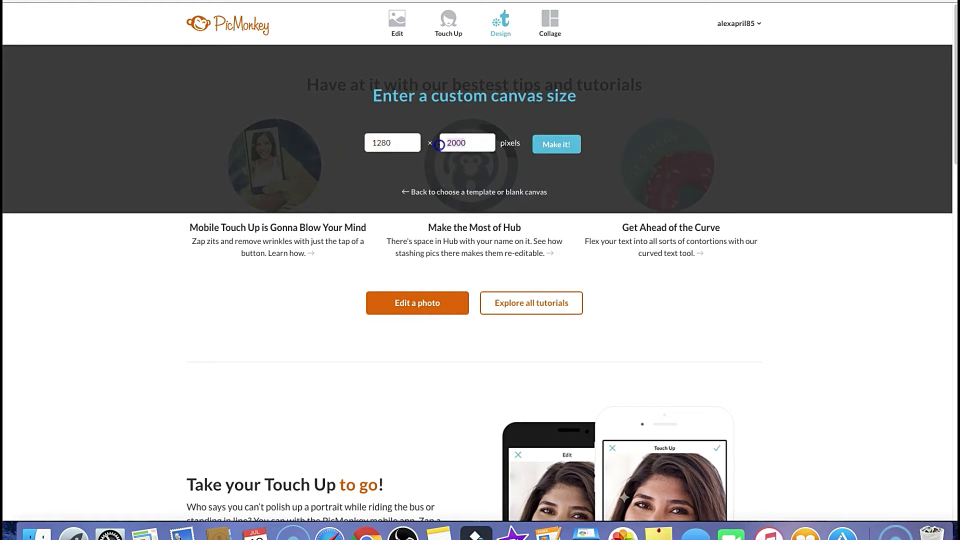
text(720)
click(555, 146)
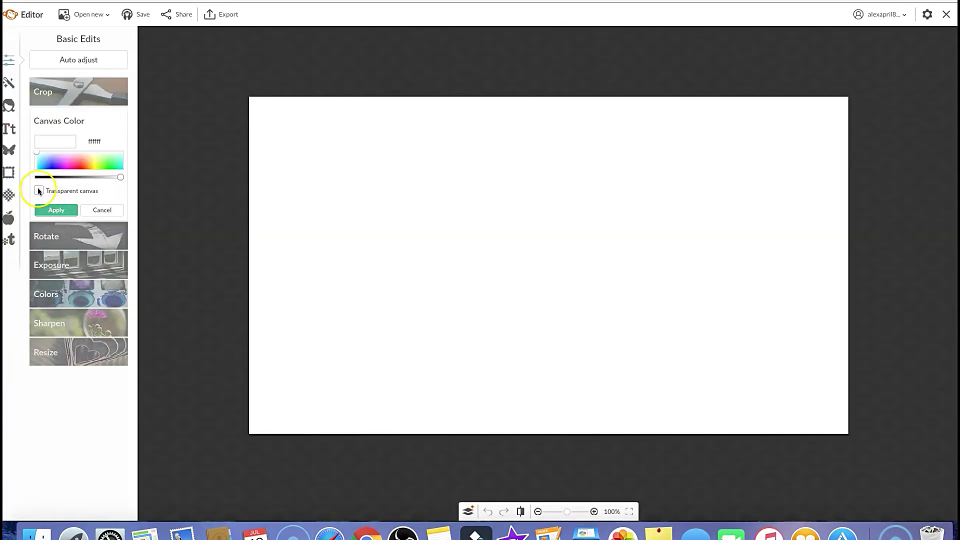
click(38, 190)
click(42, 211)
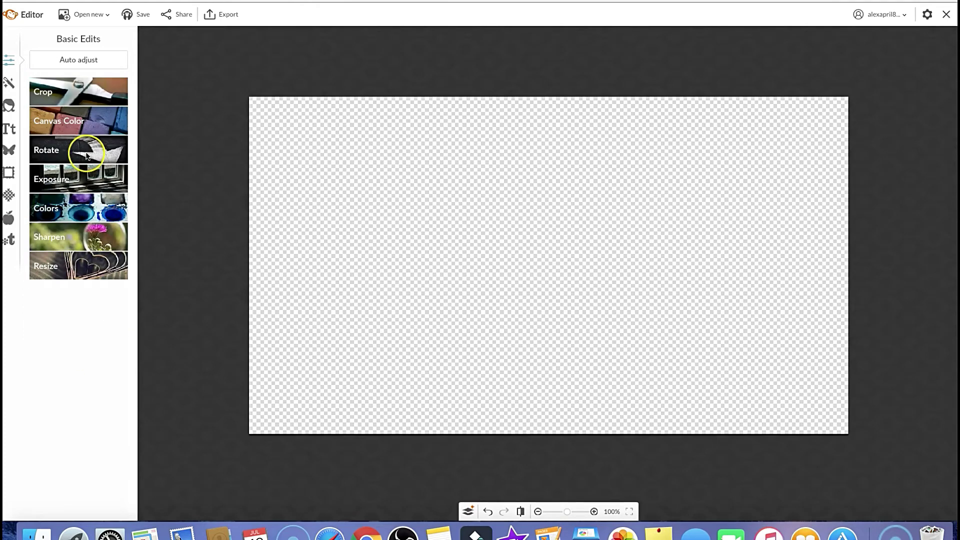
- Add LCFS0679.jpg from the Desktop folder as a custom overlay and position it near the middle of the transparent canvas
click(9, 148)
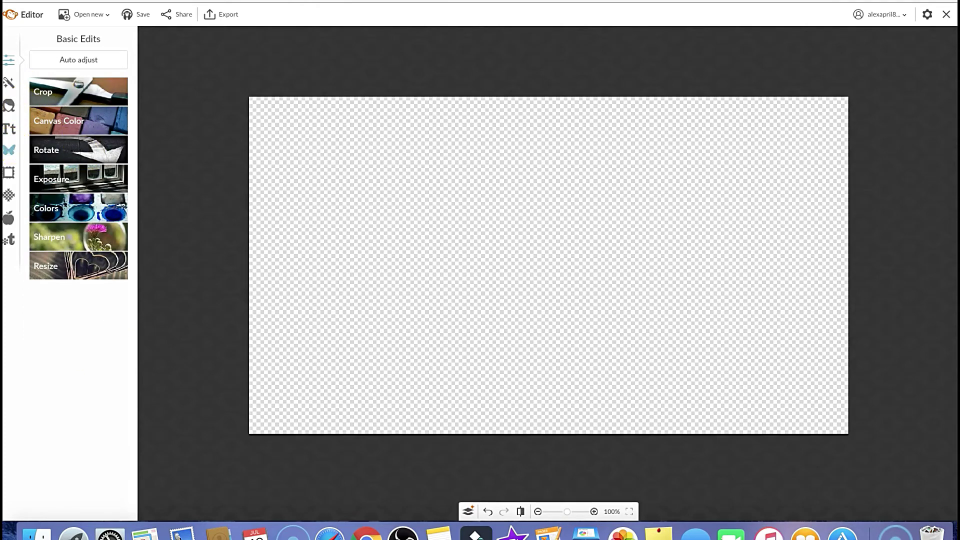
click(71, 59)
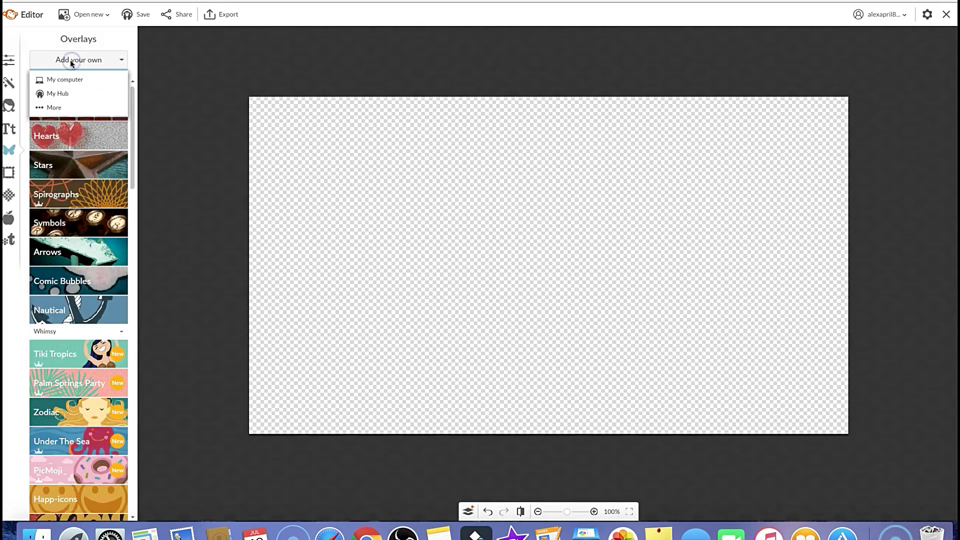
click(71, 77)
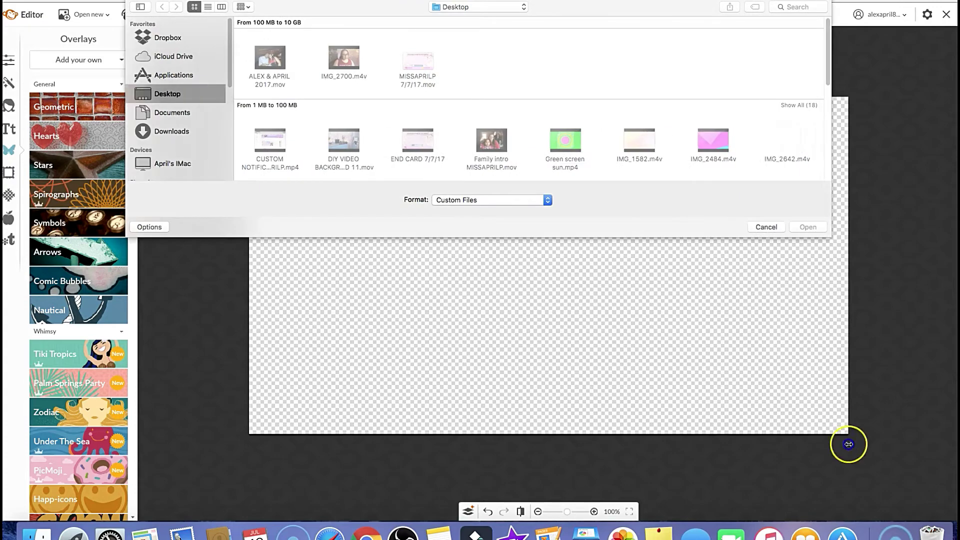
scroll(752, 160, down, 10)
scroll(750, 158, up, 10)
scroll(749, 159, down, 3)
scroll(782, 151, down, 2)
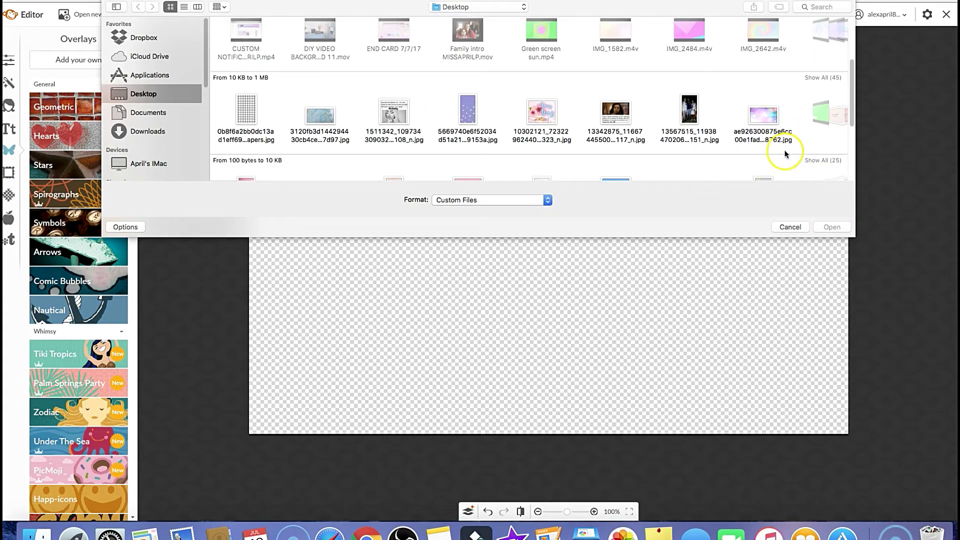
click(836, 136)
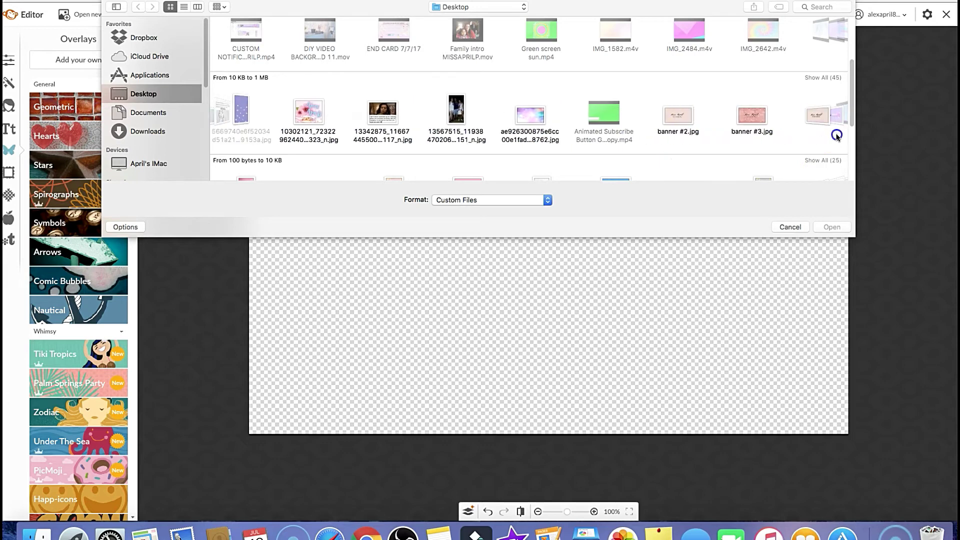
click(836, 136)
click(836, 136)
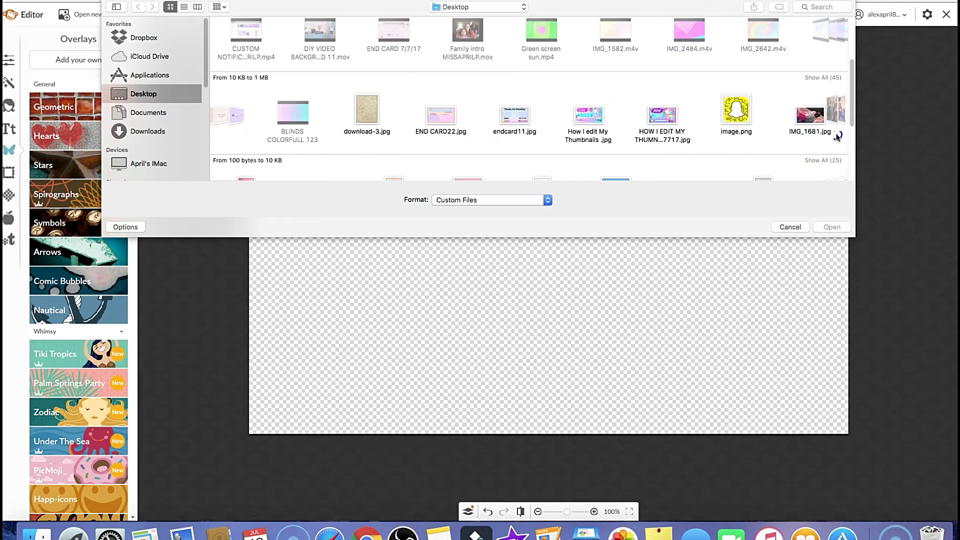
click(836, 136)
click(837, 136)
click(836, 136)
click(690, 113)
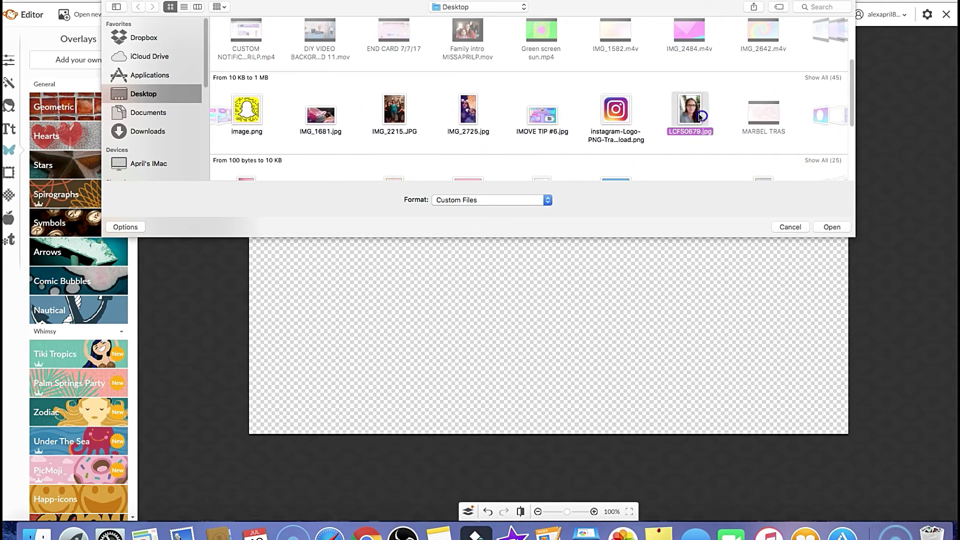
click(831, 228)
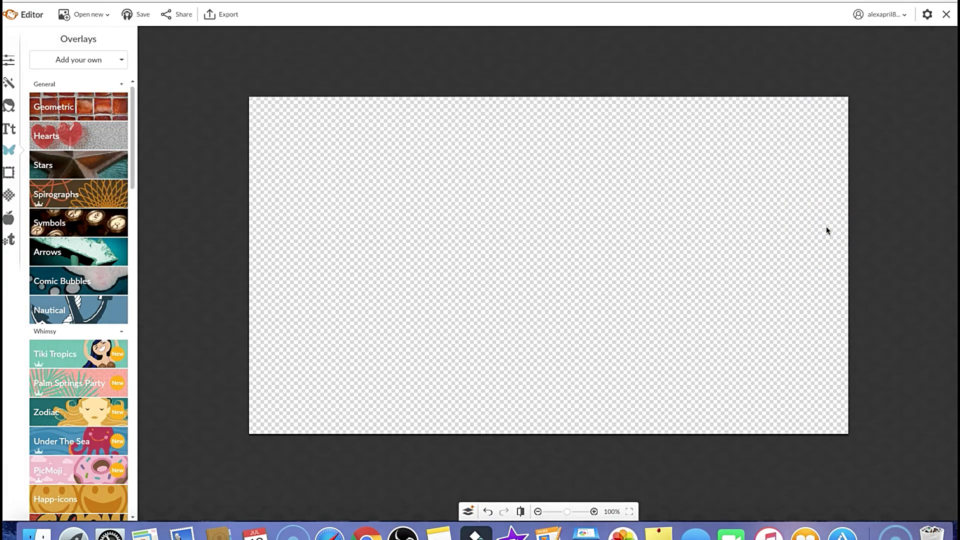
mouse_move(513, 236)
mouse_down()
mouse_move(501, 243)
mouse_move(508, 247)
mouse_up()
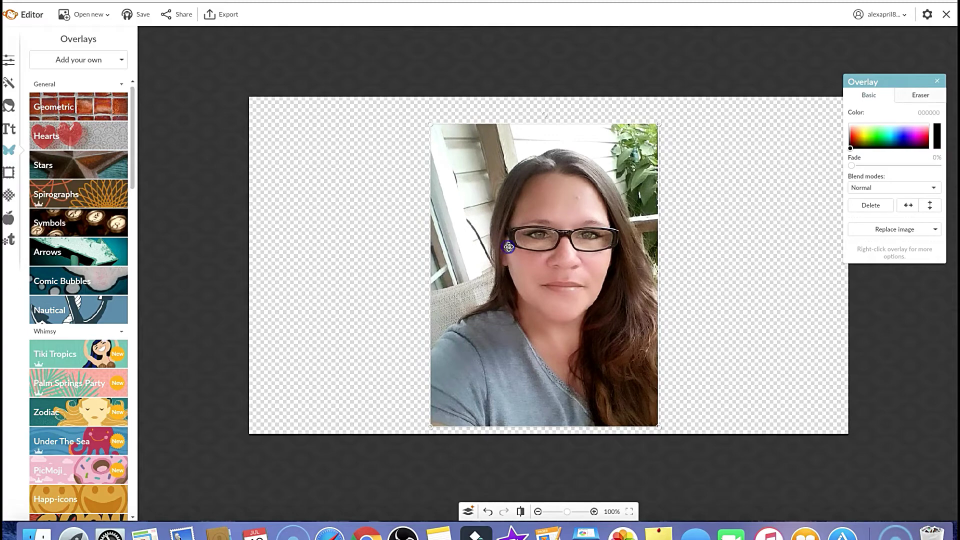
- Switch the photo overlay's settings to the eraser and set the eraser size to 55
mouse_move(897, 82)
mouse_down()
mouse_move(85, 80)
mouse_move(183, 69)
mouse_up()
click(205, 78)
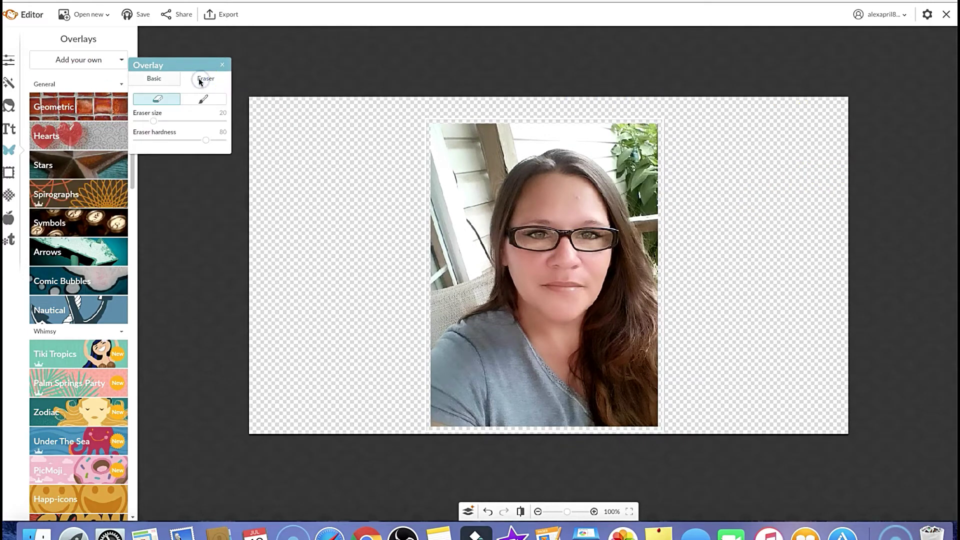
drag(155, 121, 183, 121)
- Try to erase the background all around the woman's head, hair and shoulders, and undo that erasing
mouse_move(441, 128)
mouse_down()
mouse_move(428, 178)
mouse_move(421, 324)
mouse_up()
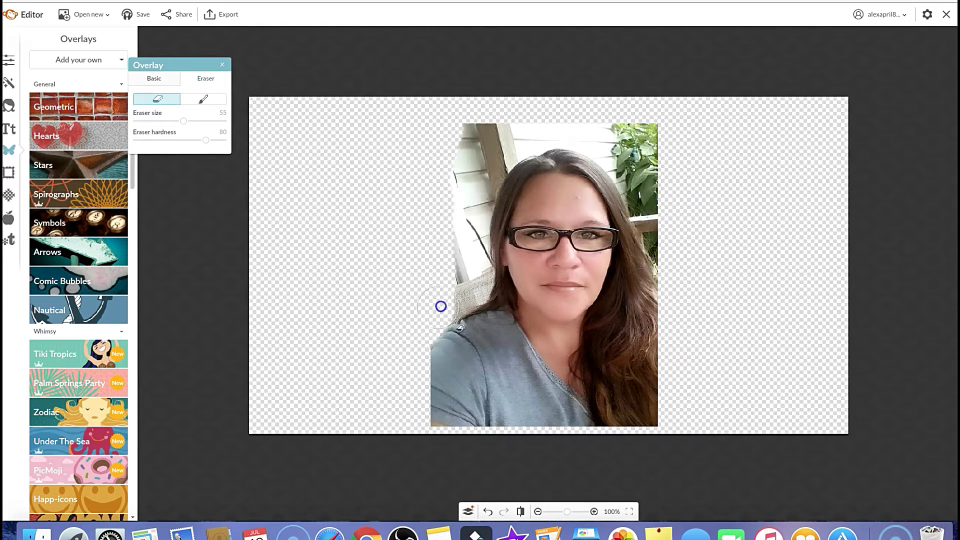
mouse_move(464, 289)
mouse_down()
mouse_move(470, 265)
mouse_move(450, 178)
mouse_move(465, 141)
mouse_move(491, 124)
mouse_move(465, 185)
mouse_up()
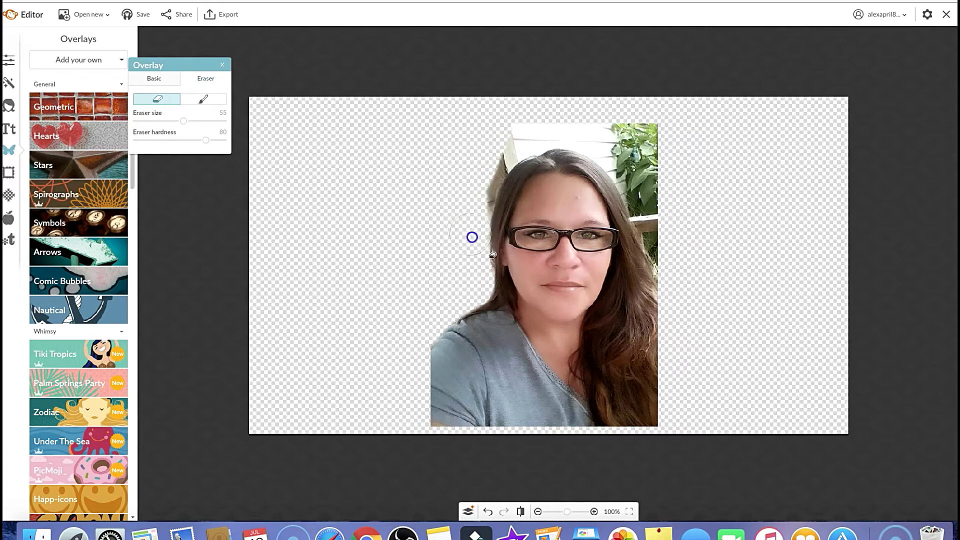
mouse_move(468, 207)
mouse_down()
mouse_move(486, 154)
mouse_move(524, 131)
mouse_move(653, 130)
mouse_move(648, 176)
mouse_move(675, 247)
mouse_up()
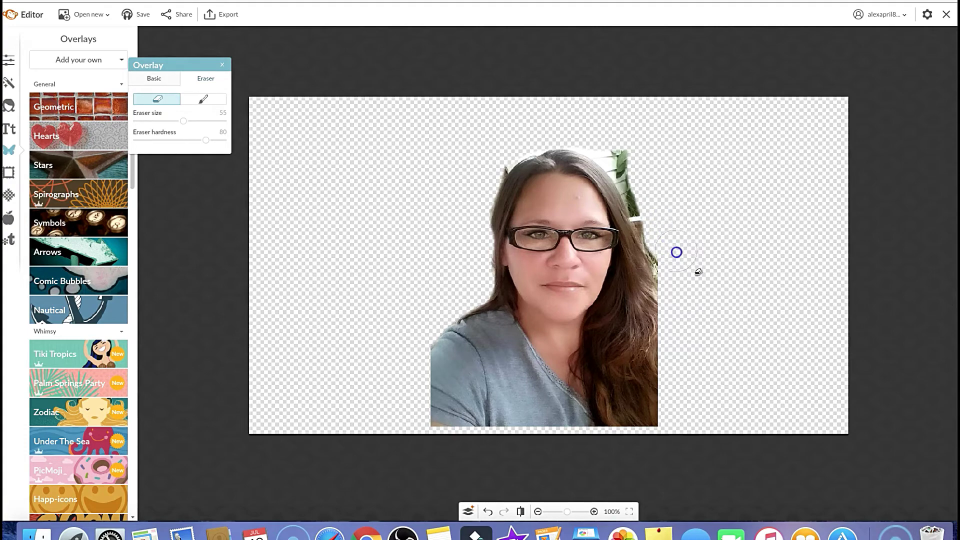
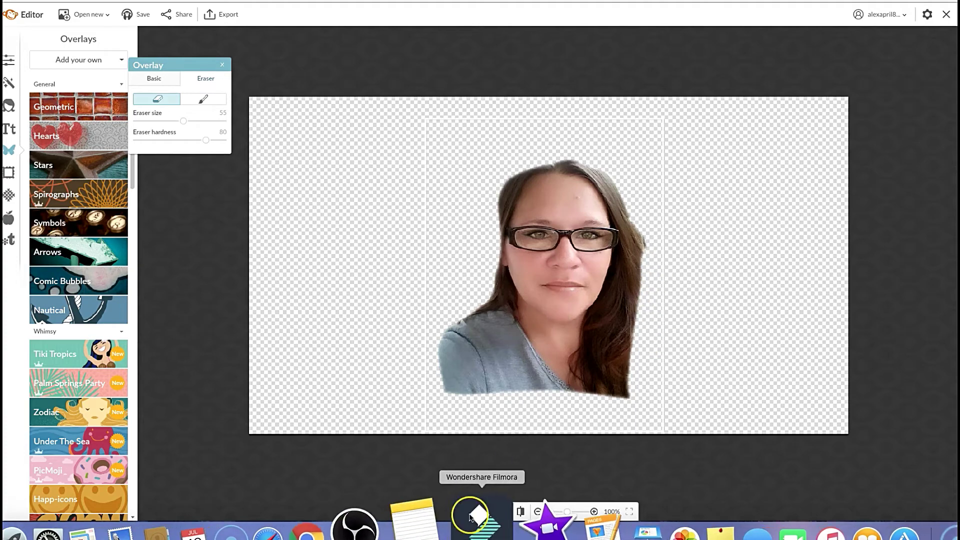
click(488, 511)
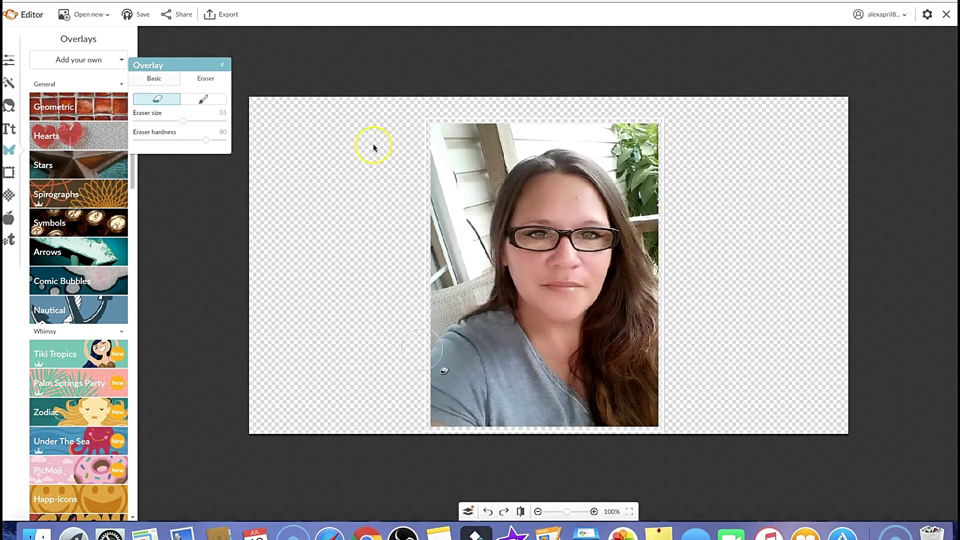
- Erase the outer background above the woman's head and along the left side of the photo down to the shoulder
mouse_move(443, 134)
mouse_down()
mouse_move(413, 176)
mouse_move(495, 114)
mouse_move(443, 187)
mouse_move(437, 214)
mouse_move(473, 181)
mouse_move(488, 143)
mouse_move(511, 123)
mouse_move(565, 113)
mouse_move(613, 122)
mouse_move(666, 161)
mouse_move(670, 202)
mouse_up()
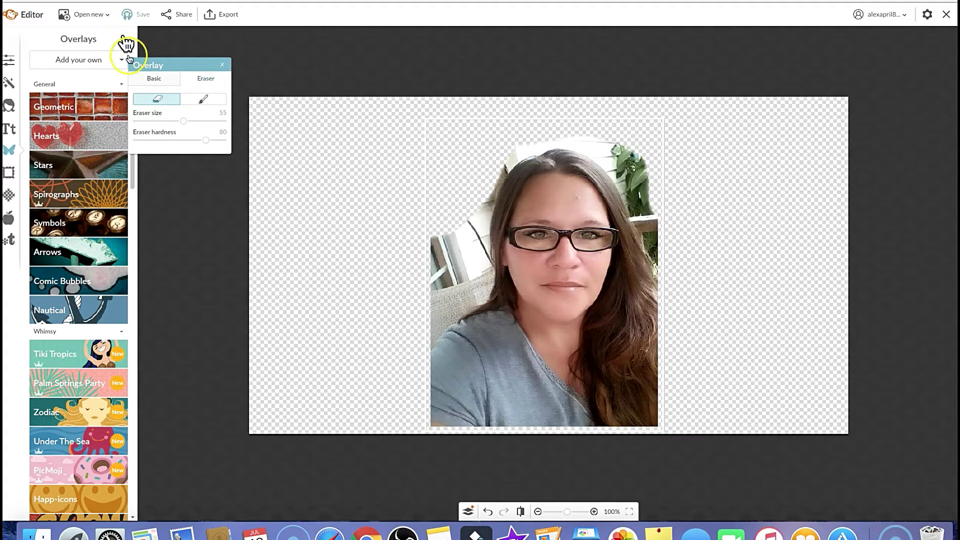
mouse_move(431, 225)
mouse_down()
mouse_move(443, 272)
mouse_move(433, 308)
mouse_move(458, 288)
mouse_move(463, 264)
mouse_move(450, 192)
mouse_up()
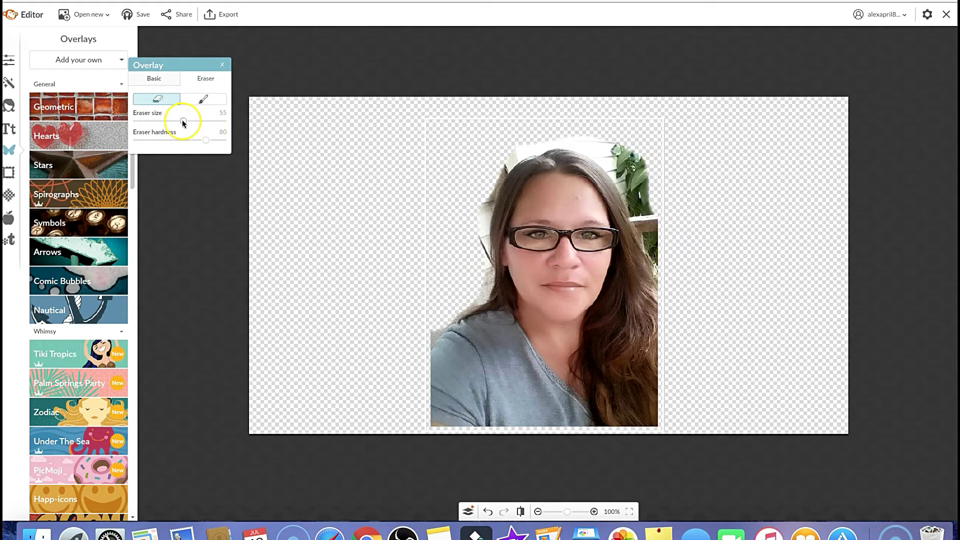
- Set the eraser size to 18 and erase the leftover background between the photo's left-hand hair edge and the shoulder
drag(183, 122, 151, 120)
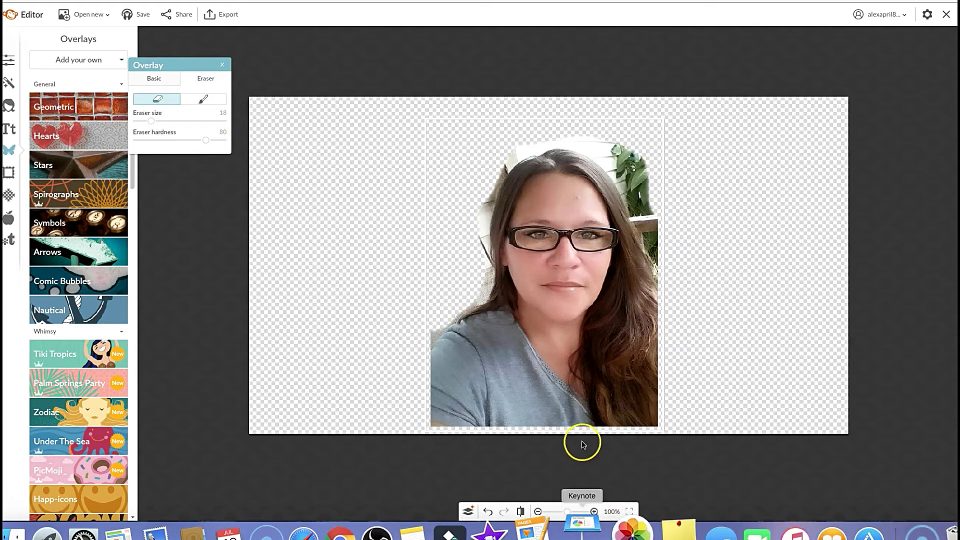
click(593, 511)
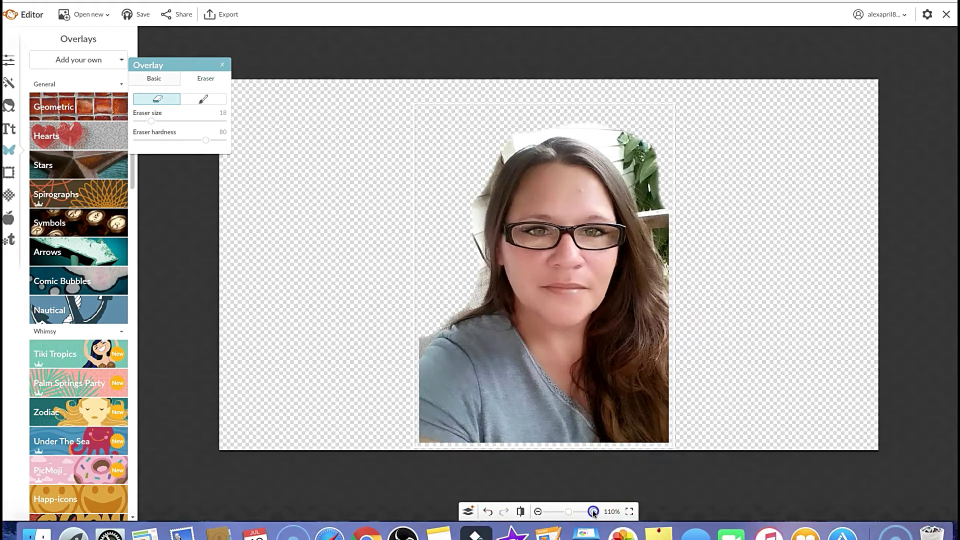
click(593, 511)
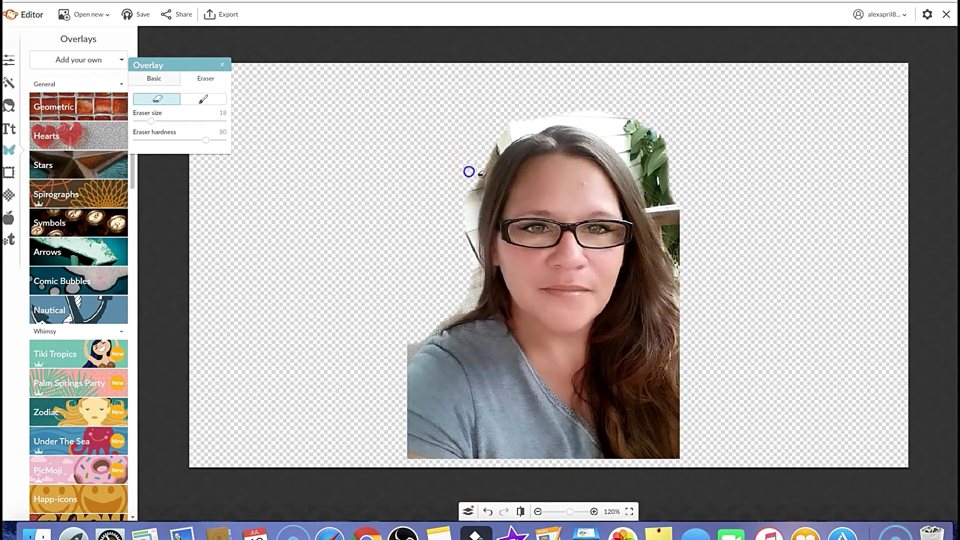
mouse_move(469, 172)
mouse_down()
mouse_move(476, 281)
mouse_move(463, 306)
mouse_move(402, 348)
mouse_up()
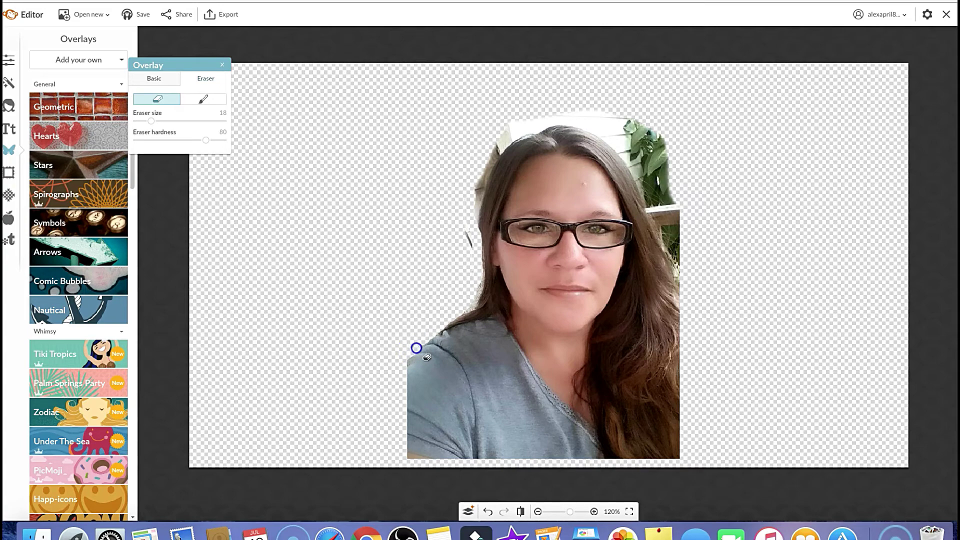
click(467, 236)
drag(467, 235, 471, 251)
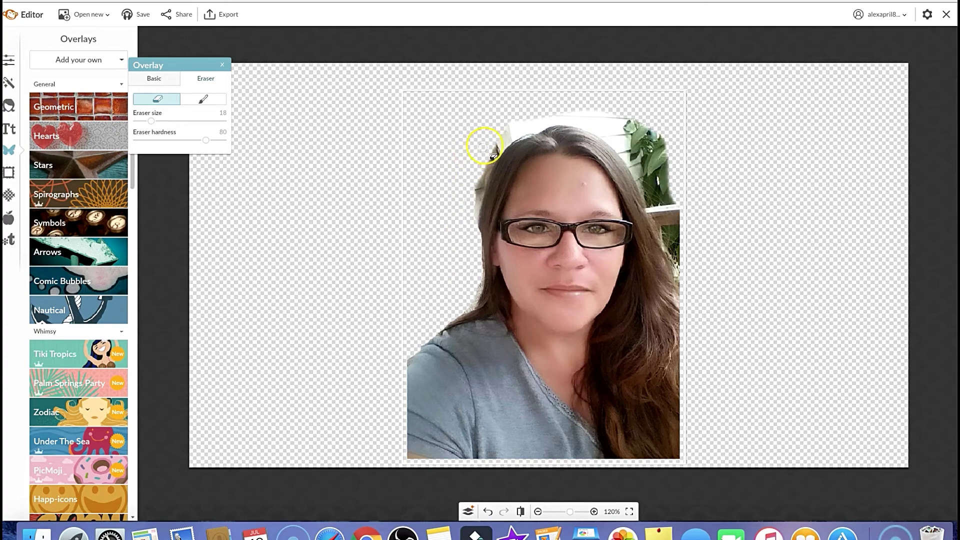
- Erase leftover background along the upper-left edge of the hair, and undo the last eraser stroke
mouse_move(505, 133)
mouse_down()
mouse_move(471, 195)
mouse_move(500, 148)
mouse_up()
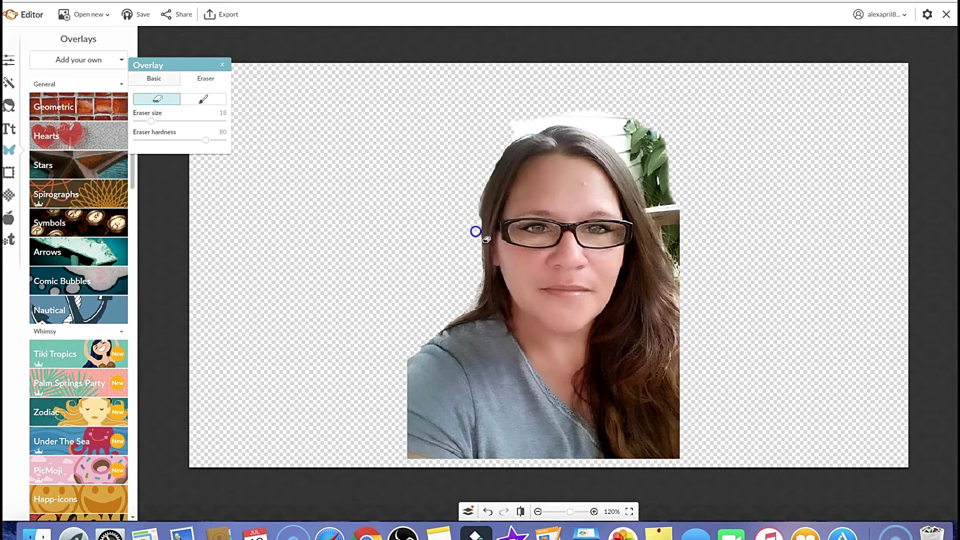
drag(475, 232, 476, 231)
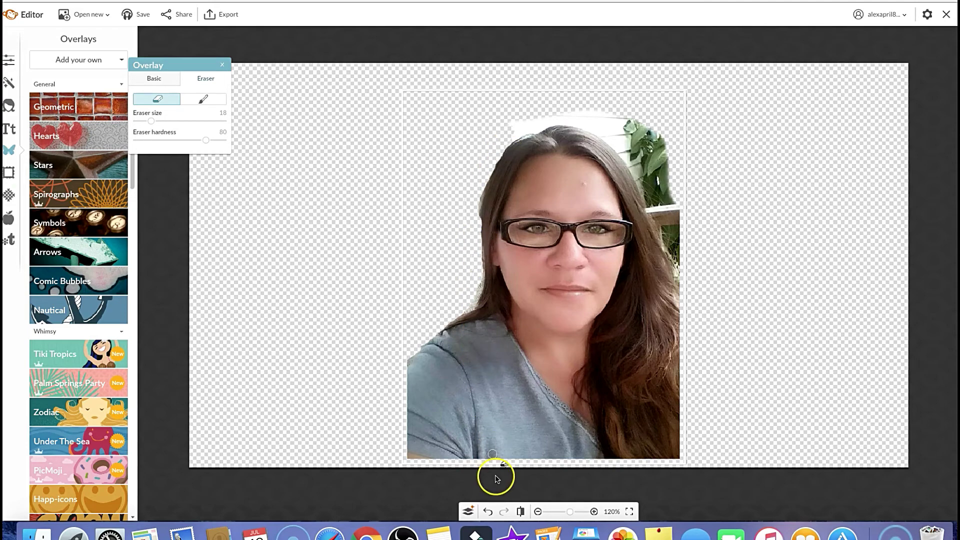
click(487, 512)
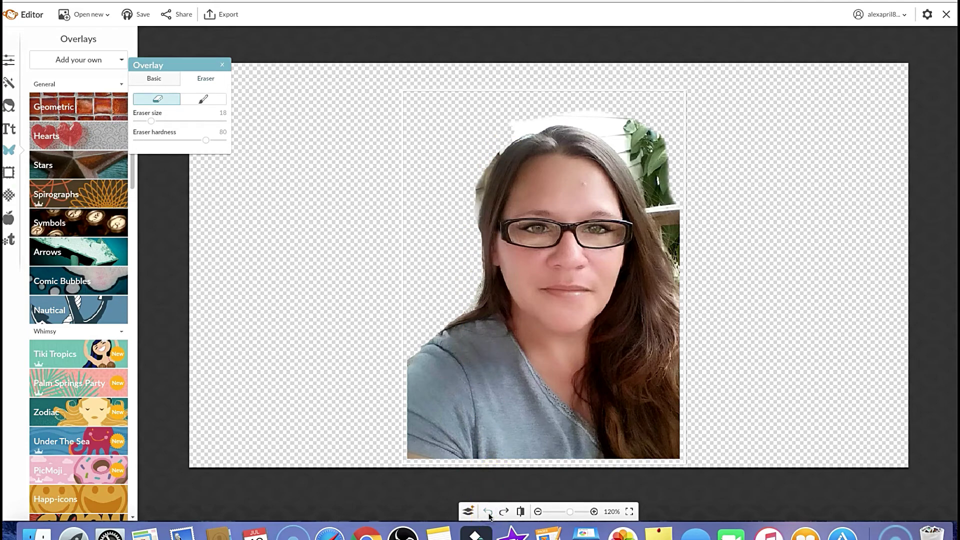
- Erase the remaining background above the head, the outer foliage on the photo's right and the brown patch beside the left hair edge
click(598, 112)
mouse_move(599, 112)
mouse_down()
mouse_move(664, 151)
mouse_move(617, 118)
mouse_move(673, 141)
mouse_move(584, 110)
mouse_up()
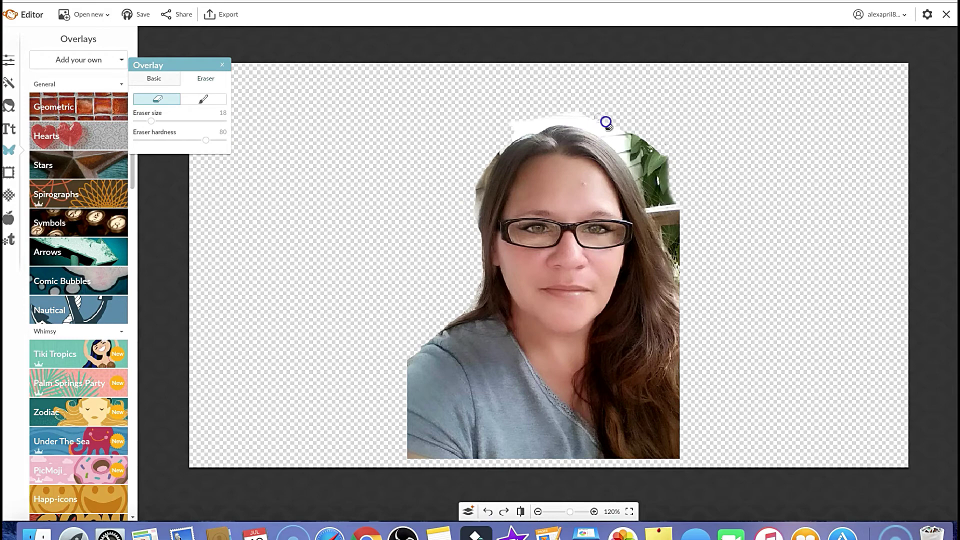
mouse_move(634, 134)
mouse_down()
mouse_move(656, 143)
mouse_move(675, 175)
mouse_move(582, 119)
mouse_move(661, 155)
mouse_move(640, 150)
mouse_move(666, 171)
mouse_move(663, 162)
mouse_move(673, 202)
mouse_up()
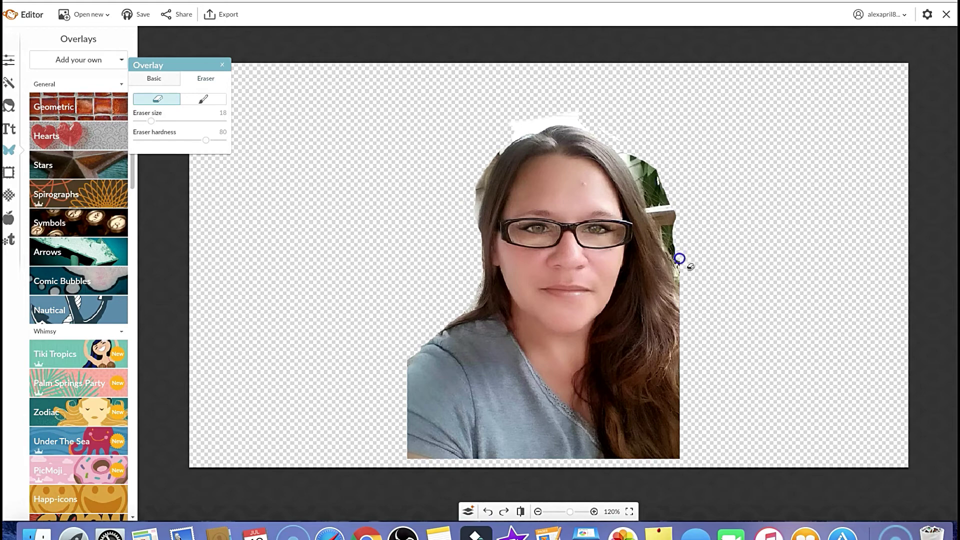
mouse_move(674, 251)
mouse_down()
mouse_move(674, 220)
mouse_move(643, 157)
mouse_move(584, 107)
mouse_move(570, 109)
mouse_up()
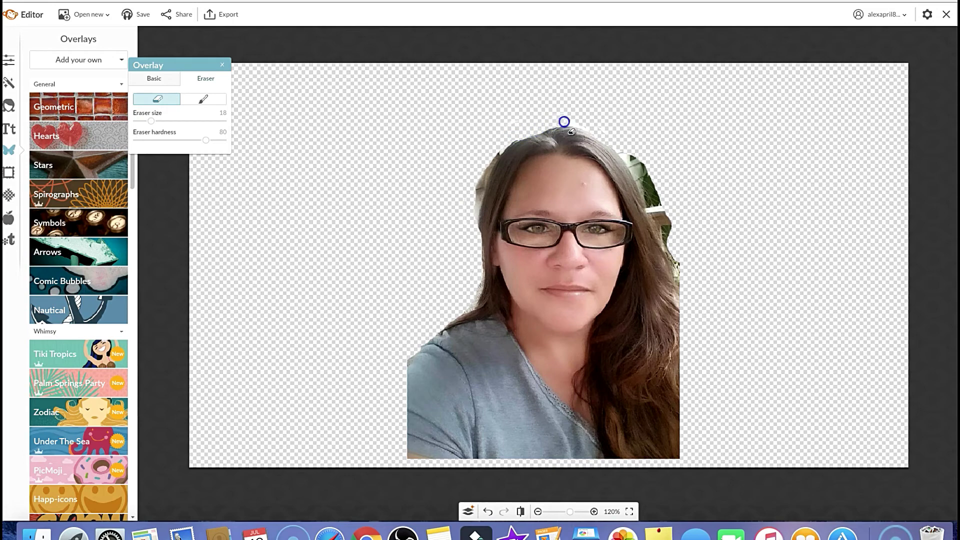
click(500, 124)
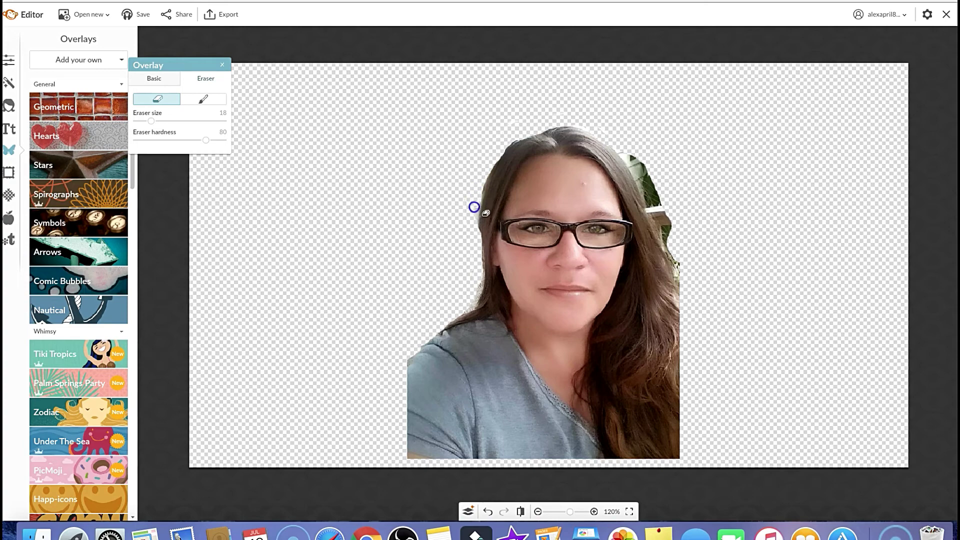
drag(472, 220, 439, 169)
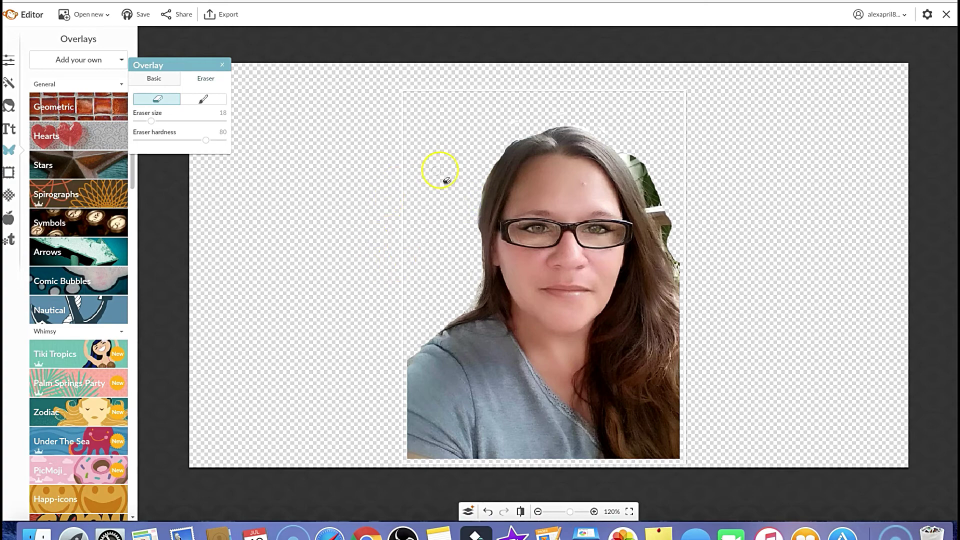
- Erase the remaining foliage and railing along the right edge of the hair, and close the overlay settings
mouse_move(480, 145)
mouse_down()
mouse_move(563, 124)
mouse_move(613, 131)
mouse_move(660, 204)
mouse_move(659, 181)
mouse_up()
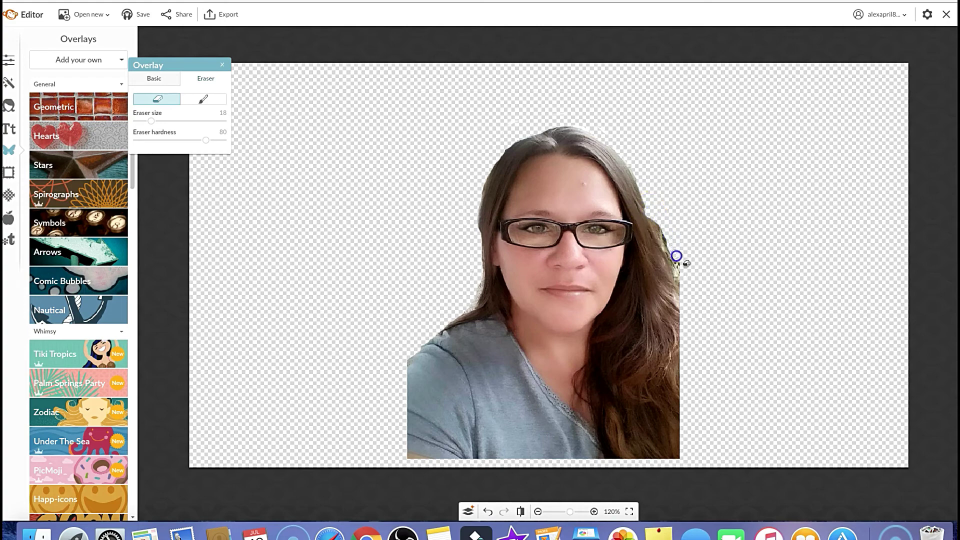
drag(650, 210, 643, 199)
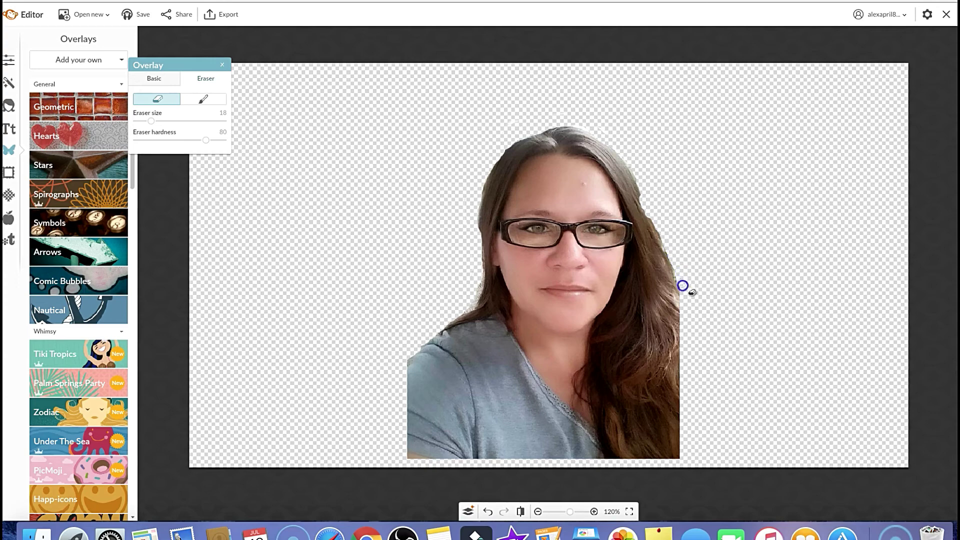
drag(656, 220, 639, 181)
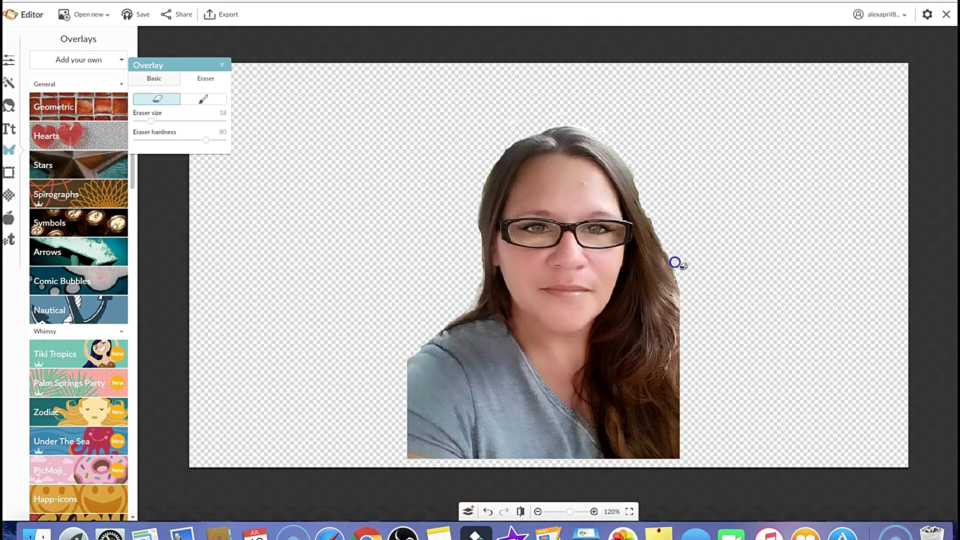
drag(675, 263, 522, 119)
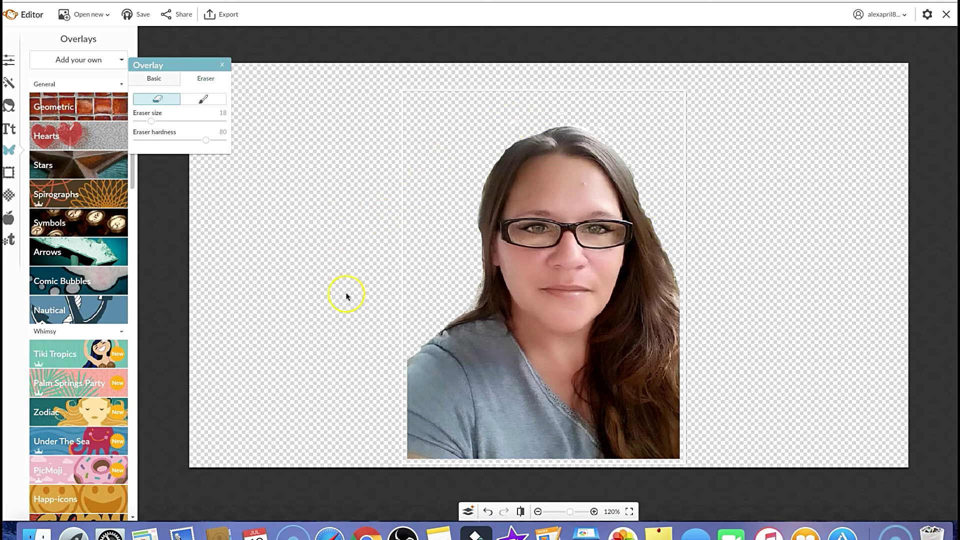
click(222, 65)
click(220, 65)
- Add the purple star-pattern JPG from the Desktop folder to the canvas as a custom overlay
click(75, 59)
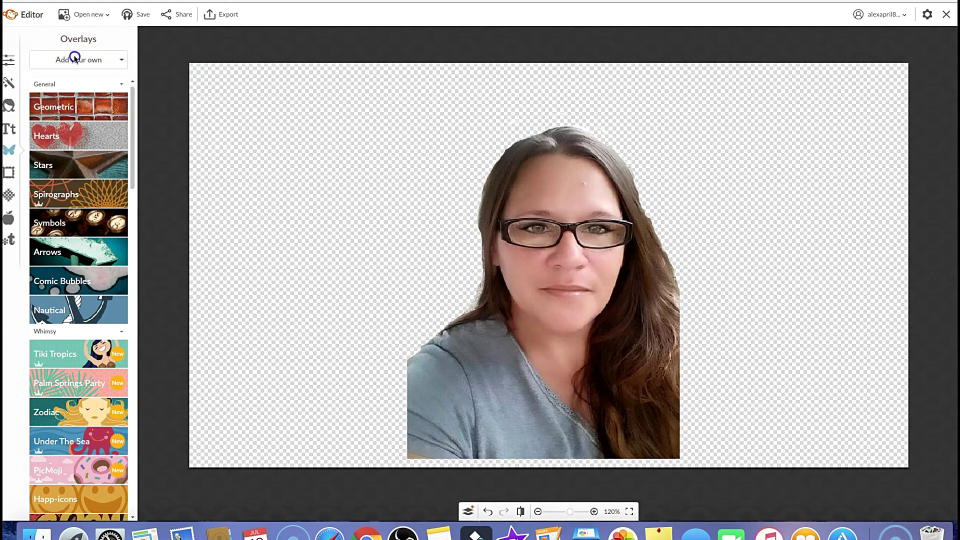
click(51, 80)
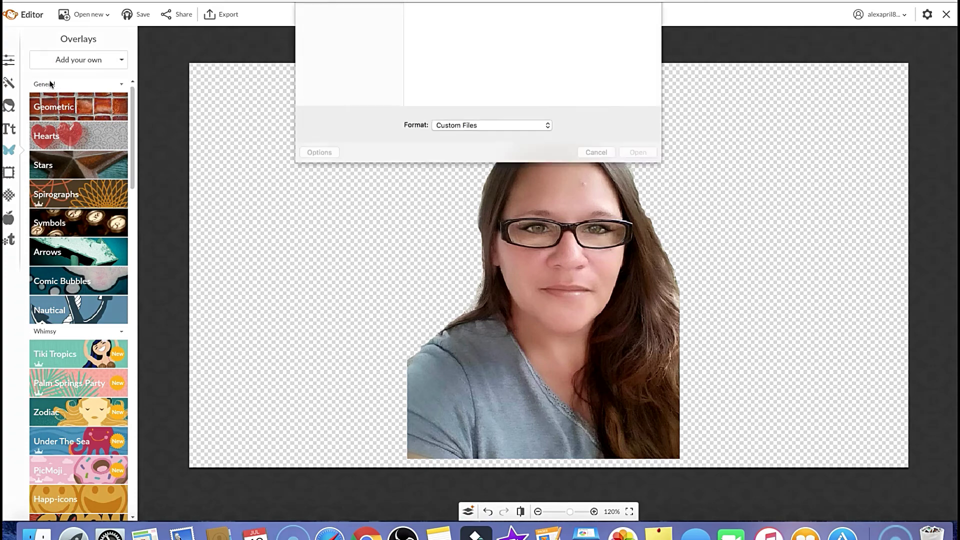
scroll(524, 148, down, 5)
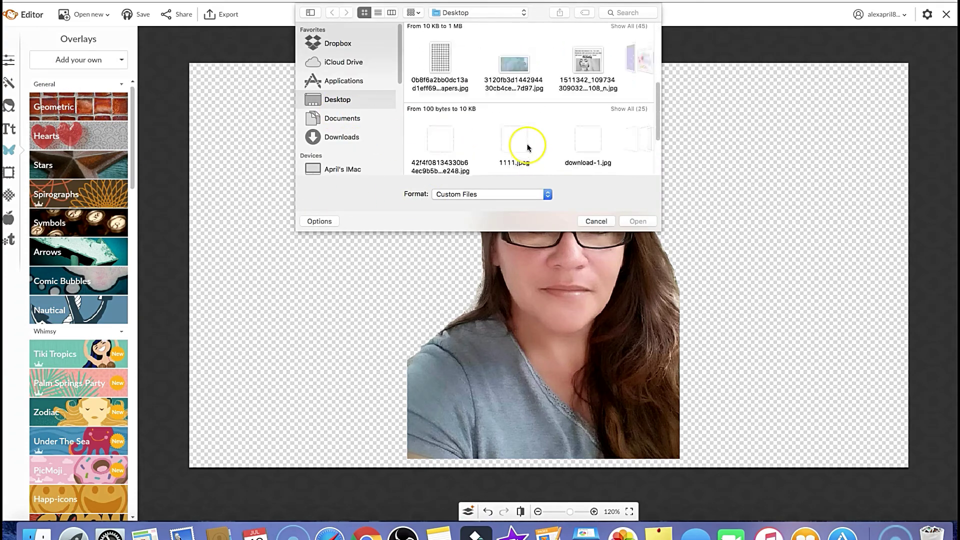
scroll(526, 147, up, 3)
scroll(527, 147, down, 4)
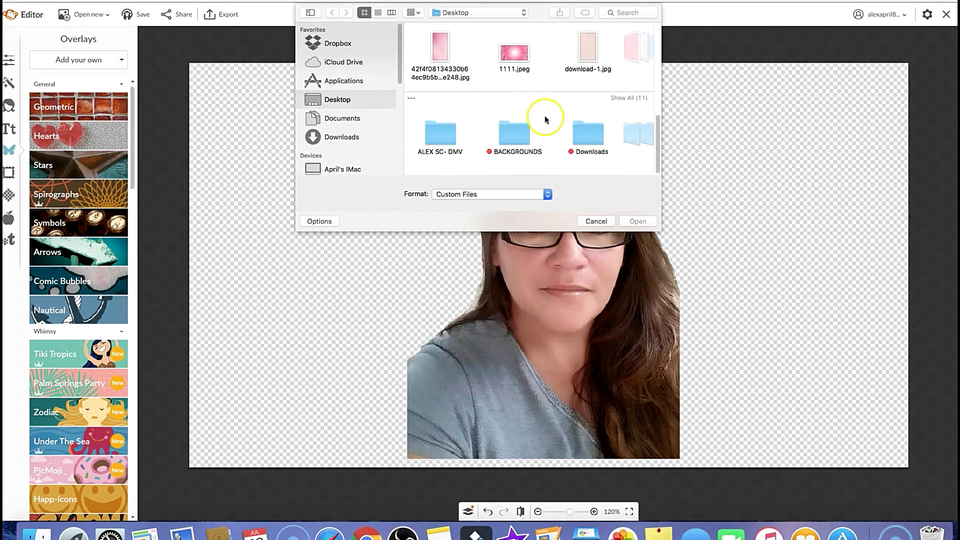
scroll(505, 64, up, 4)
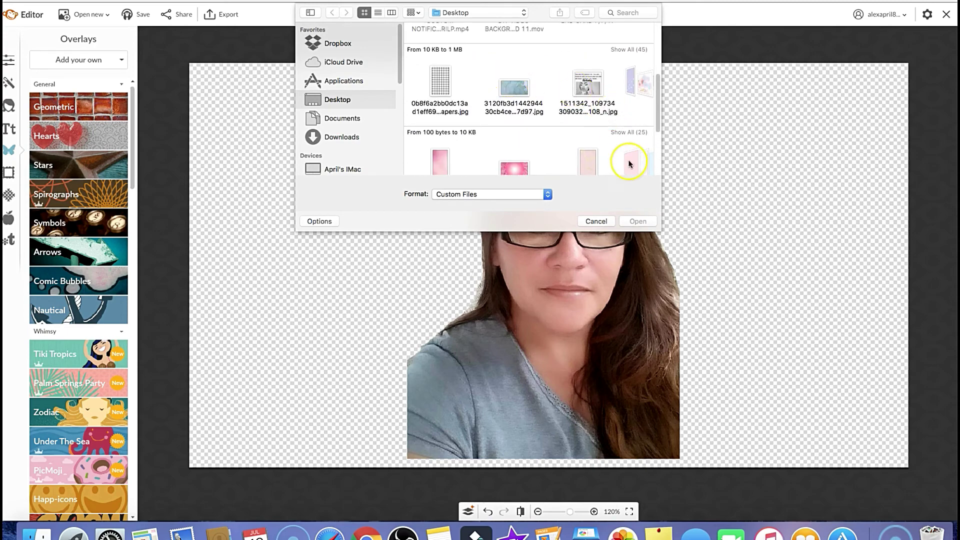
scroll(646, 106, right, 2)
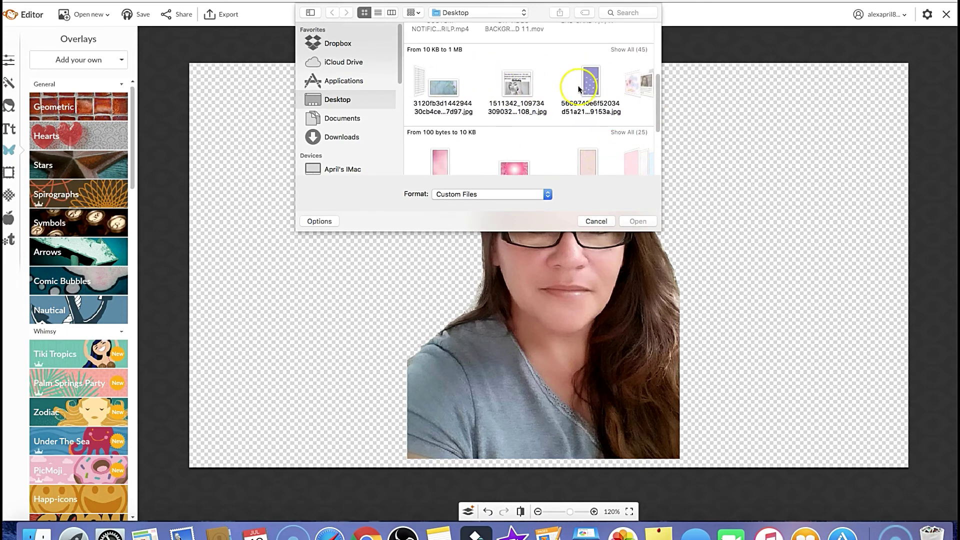
click(584, 88)
click(644, 221)
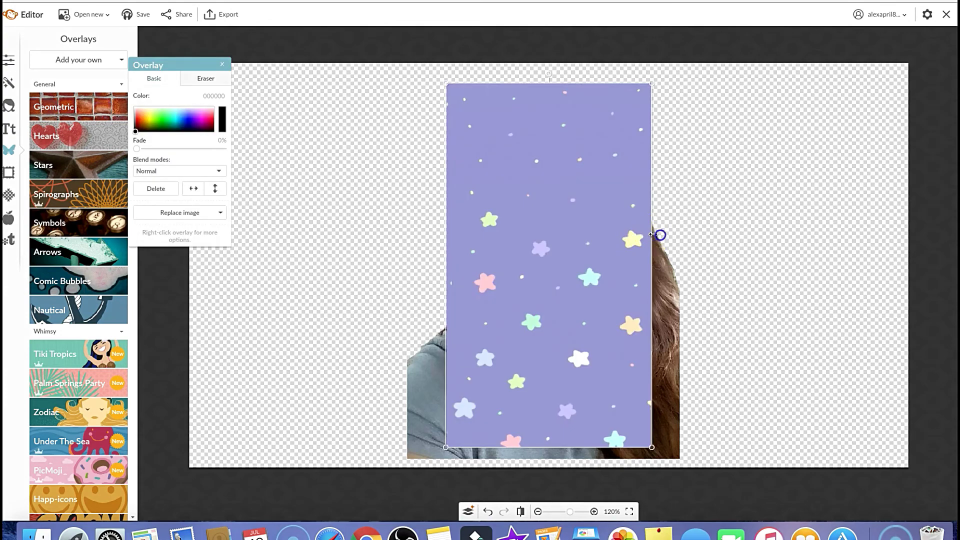
- Rotate the purple star-pattern overlay a quarter turn counterclockwise, then reposition and enlarge it to cover the whole canvas
mouse_move(660, 233)
mouse_down()
mouse_move(788, 247)
mouse_move(658, 240)
mouse_up()
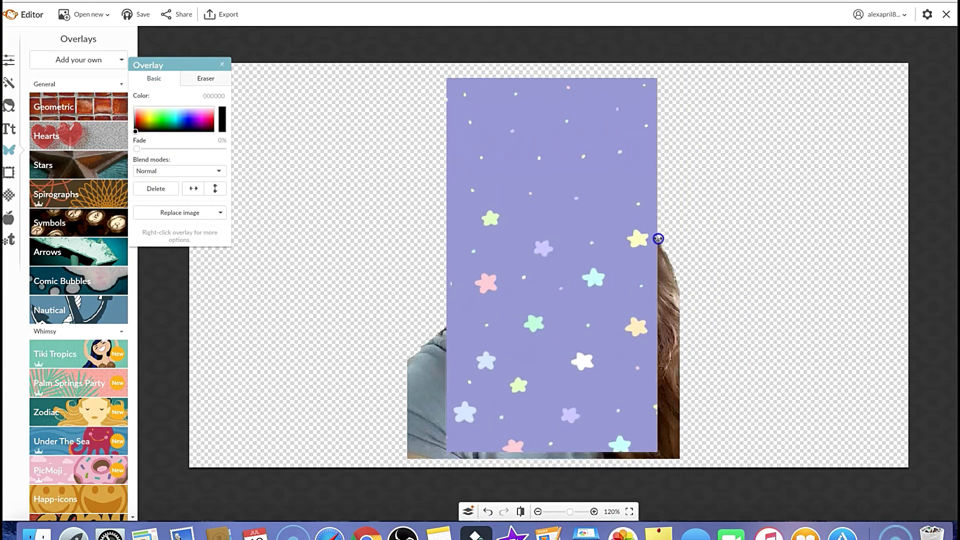
drag(522, 98, 546, 157)
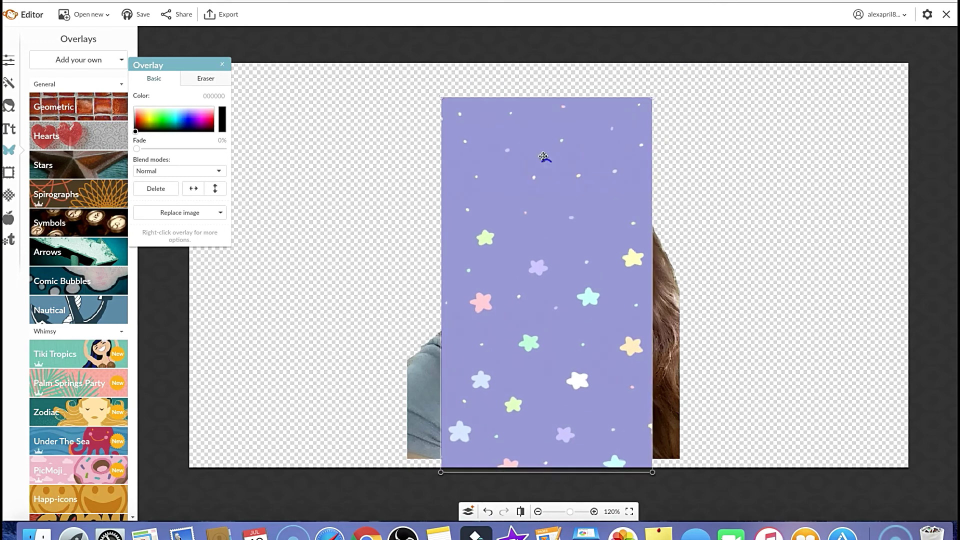
drag(546, 88, 336, 289)
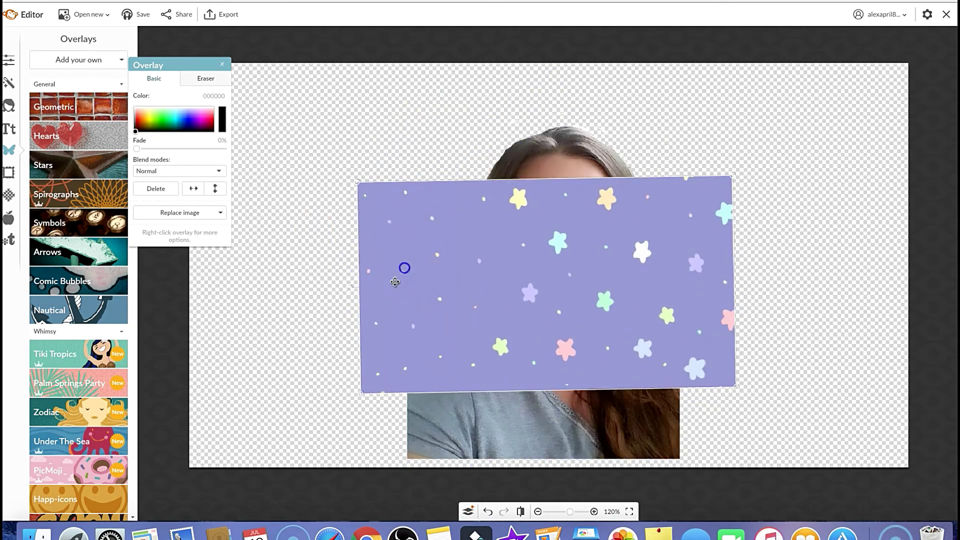
drag(395, 282, 524, 170)
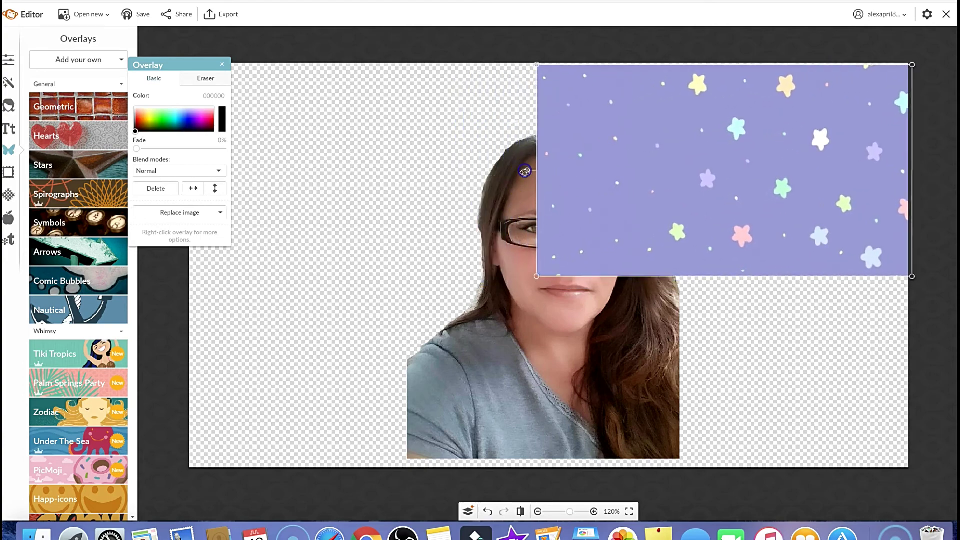
drag(697, 191, 696, 184)
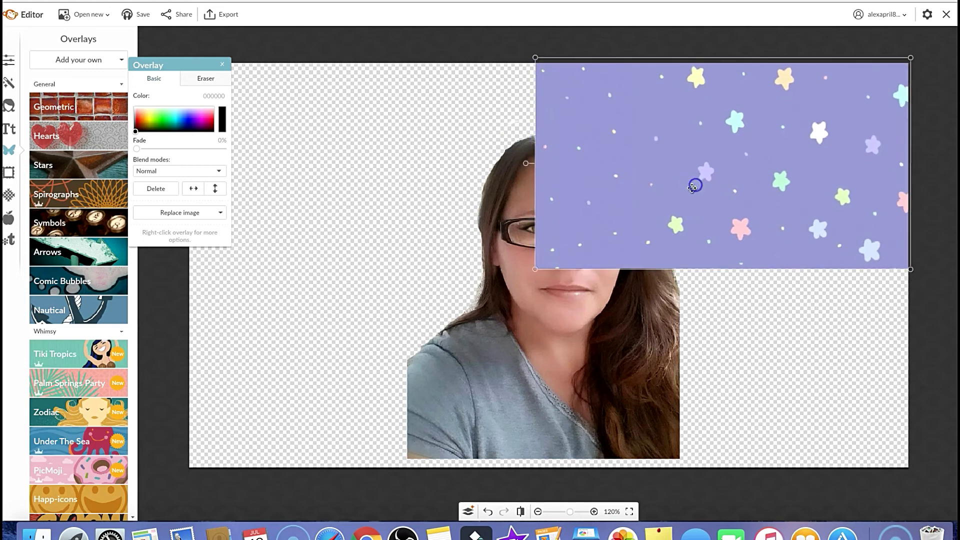
drag(536, 271, 176, 471)
drag(93, 470, 95, 471)
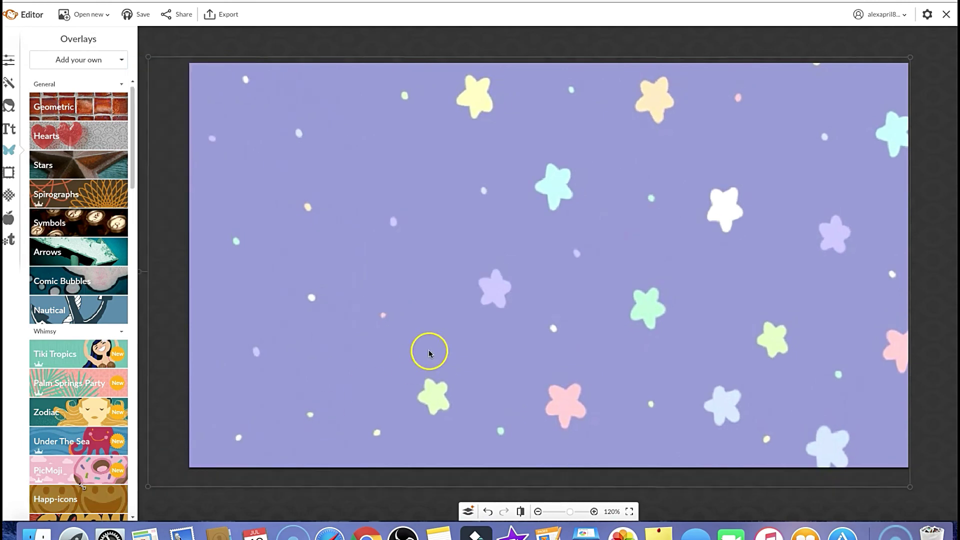
- Send the purple star-pattern overlay behind the cutout of the woman
click(469, 255)
right_click(471, 254)
click(489, 278)
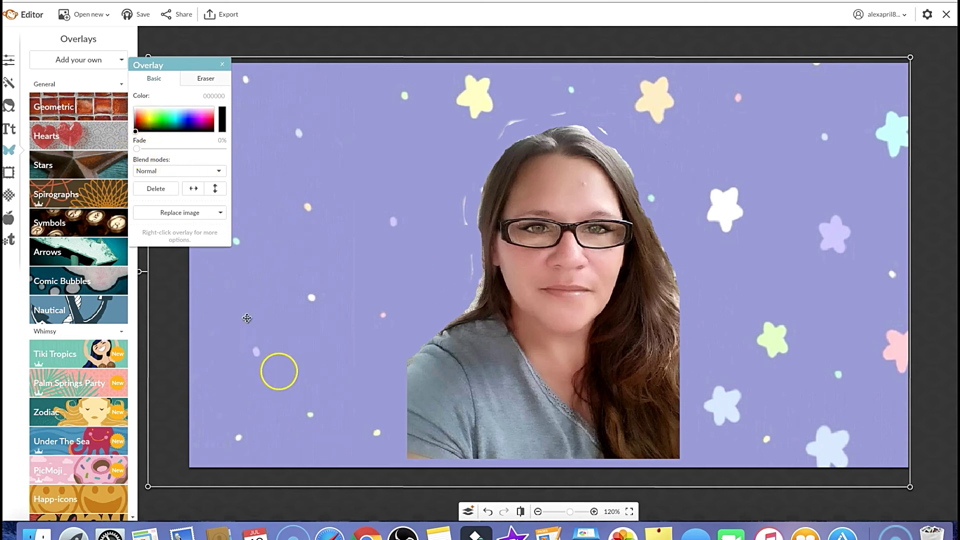
- Select the woman's photo layer and erase the stray white streaks above the head and beside the hair
click(467, 512)
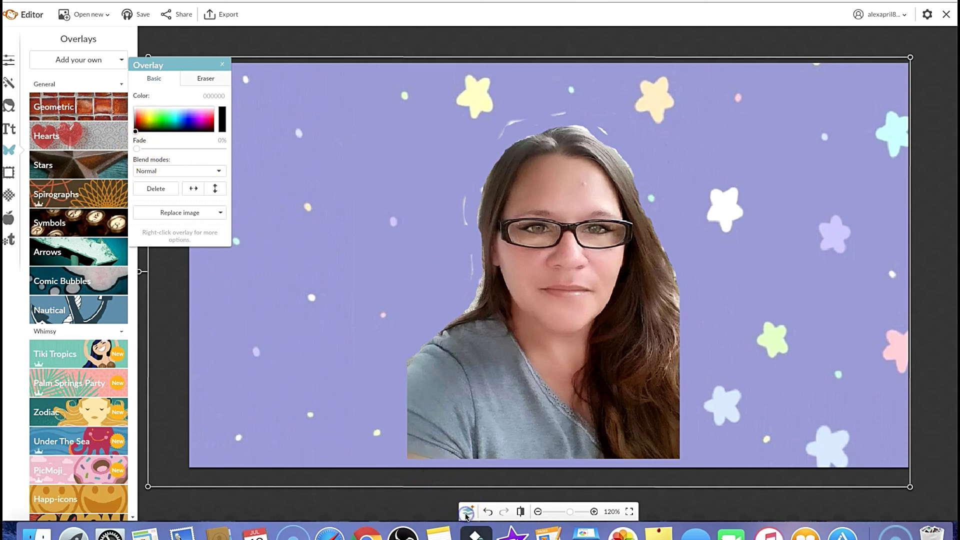
click(190, 269)
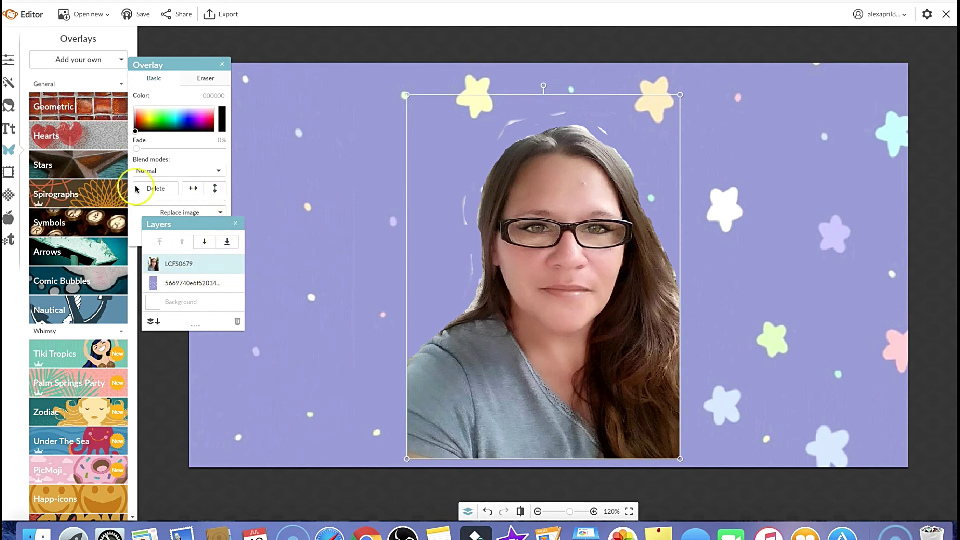
click(195, 82)
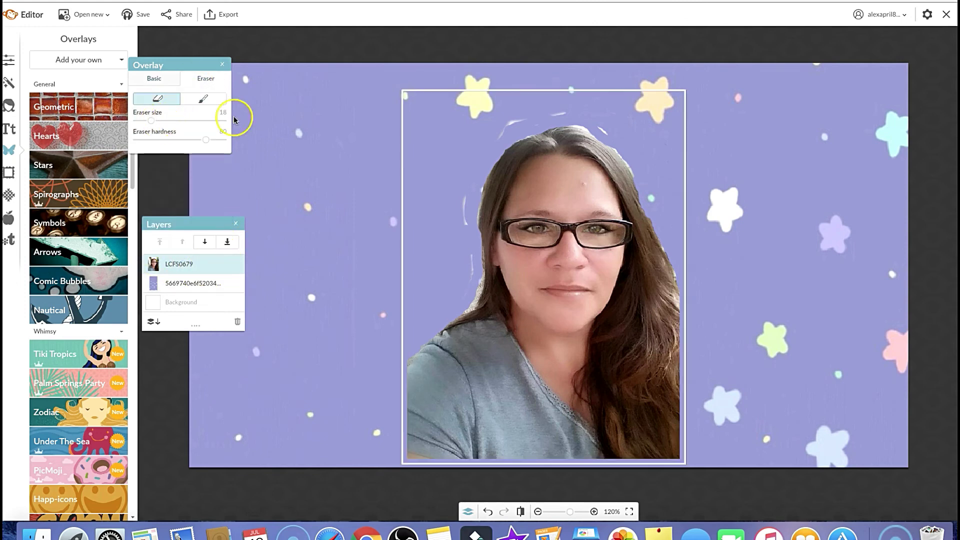
drag(507, 123, 514, 122)
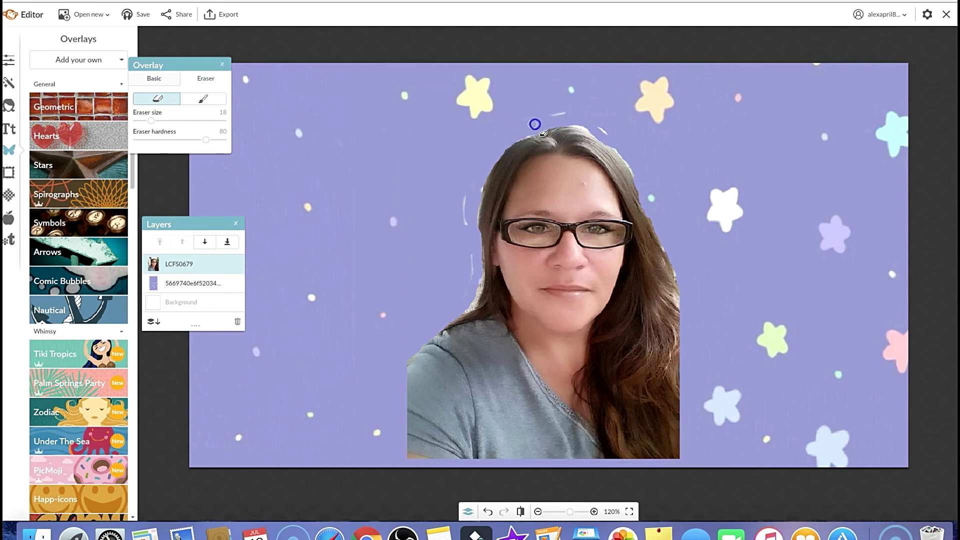
drag(544, 120, 580, 119)
mouse_move(612, 138)
mouse_down()
mouse_move(464, 87)
mouse_move(457, 105)
mouse_move(479, 197)
mouse_move(463, 198)
mouse_move(475, 233)
mouse_move(463, 218)
mouse_move(473, 301)
mouse_up()
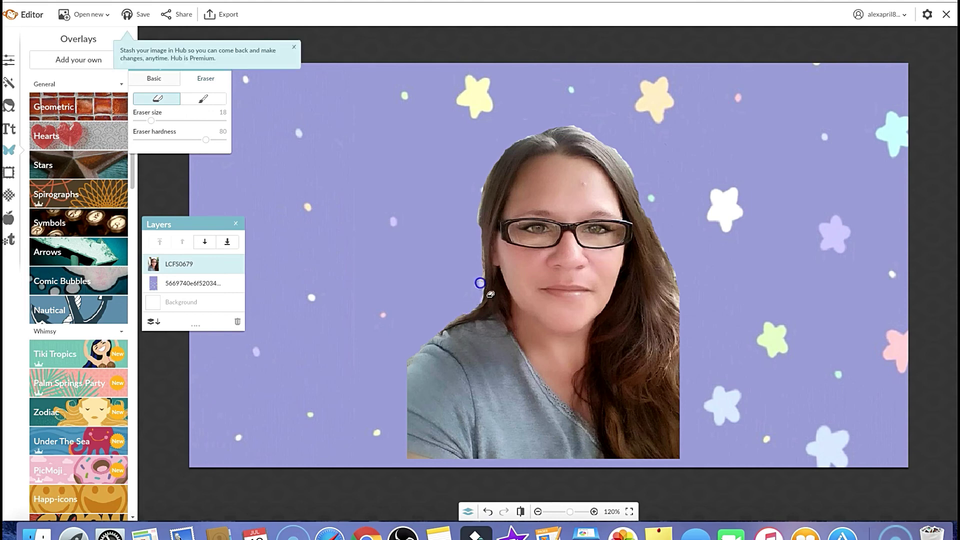
- Delete the purple star-pattern overlay layer, leaving the cutout on the transparent canvas
click(176, 286)
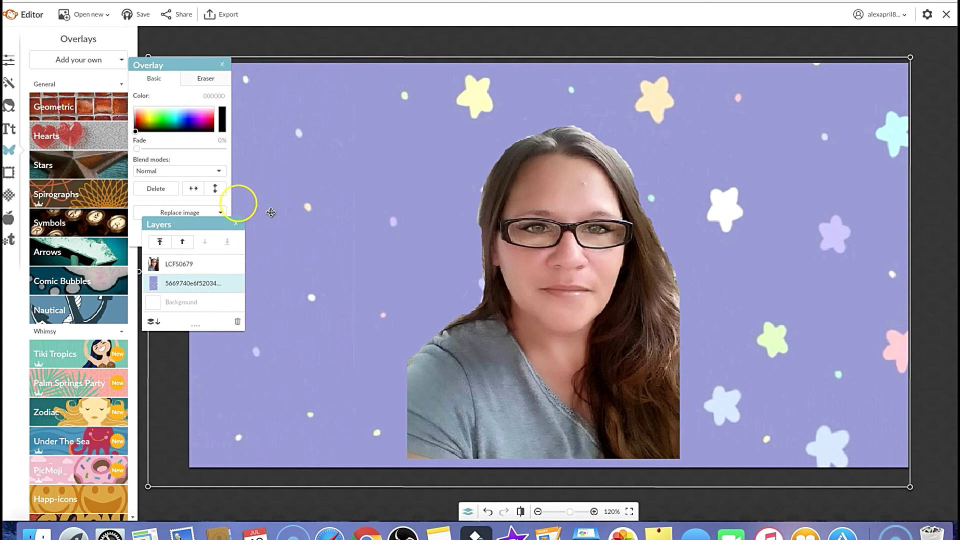
click(153, 194)
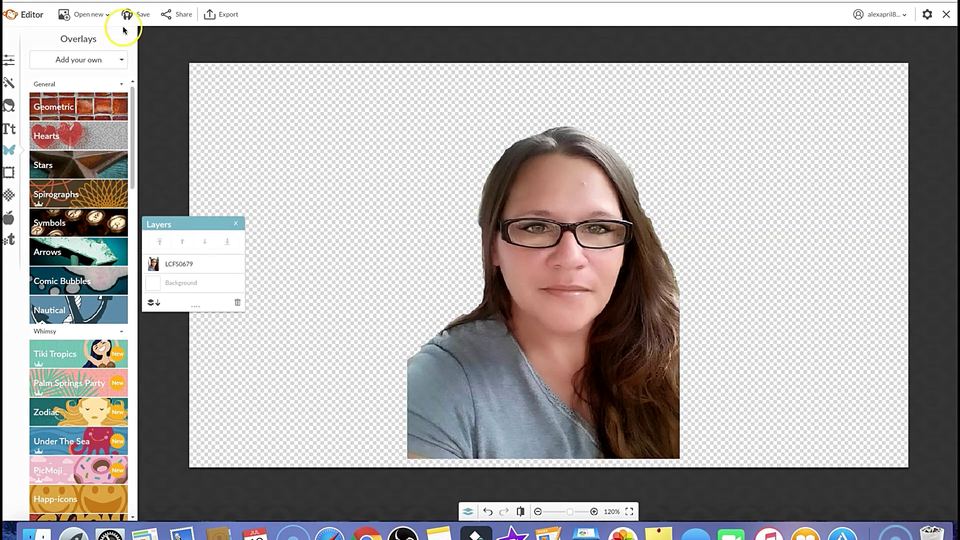
- Open the export options for the transparent cutout image
click(210, 16)
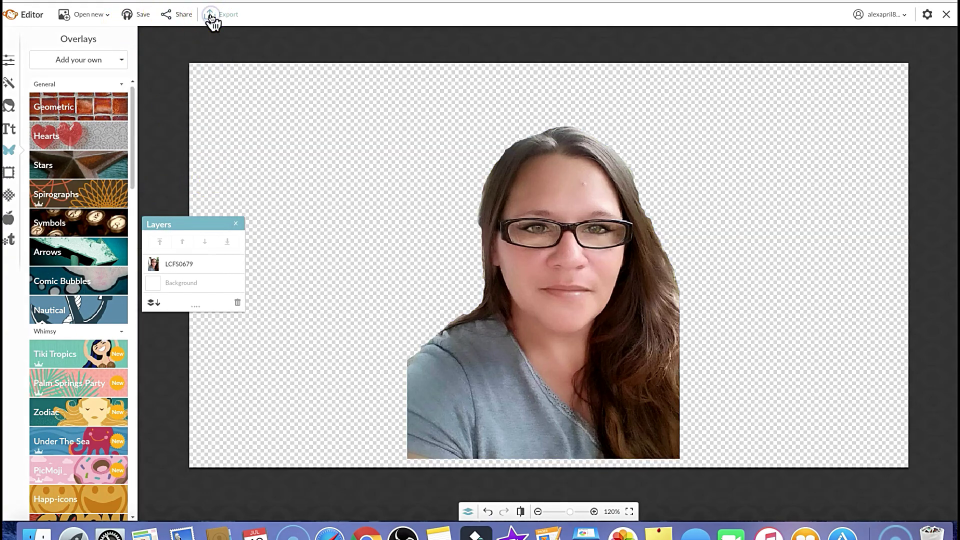